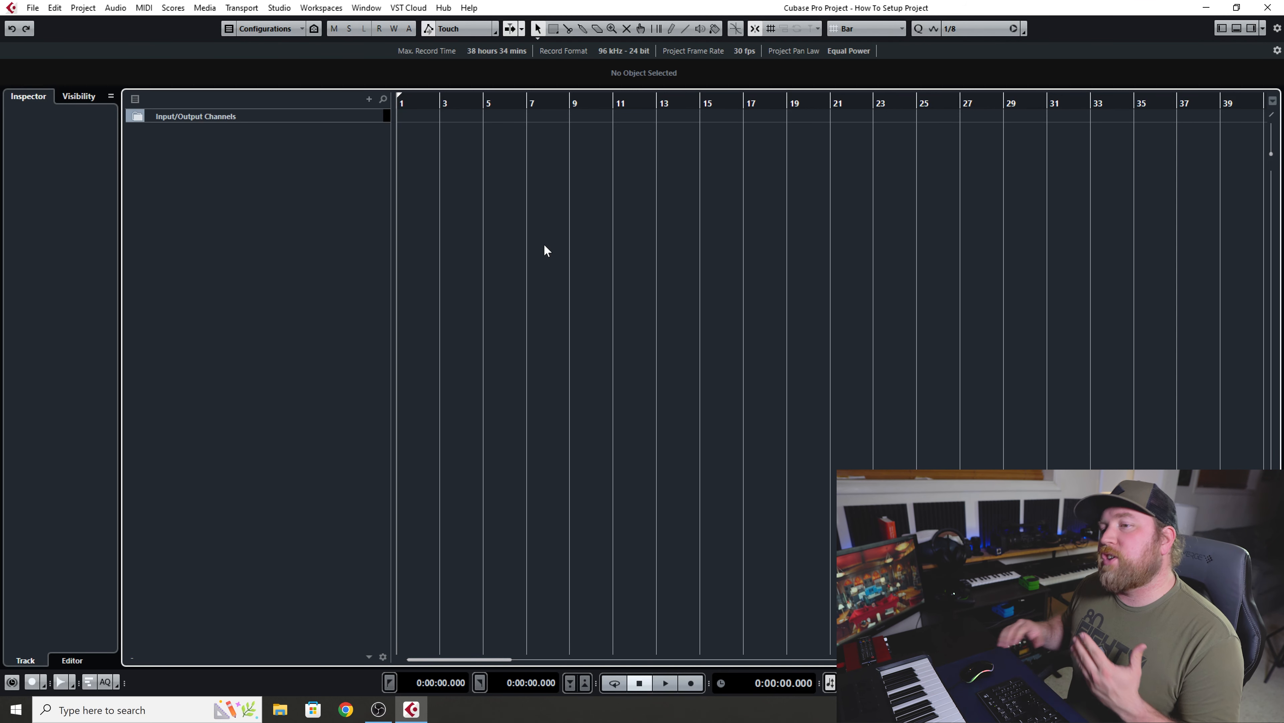
Add one instrument track using EZdrummer, routed to Stereo Out, and close its plug-in window.
{"action": "right_click", "coordinate": [343, 245]}
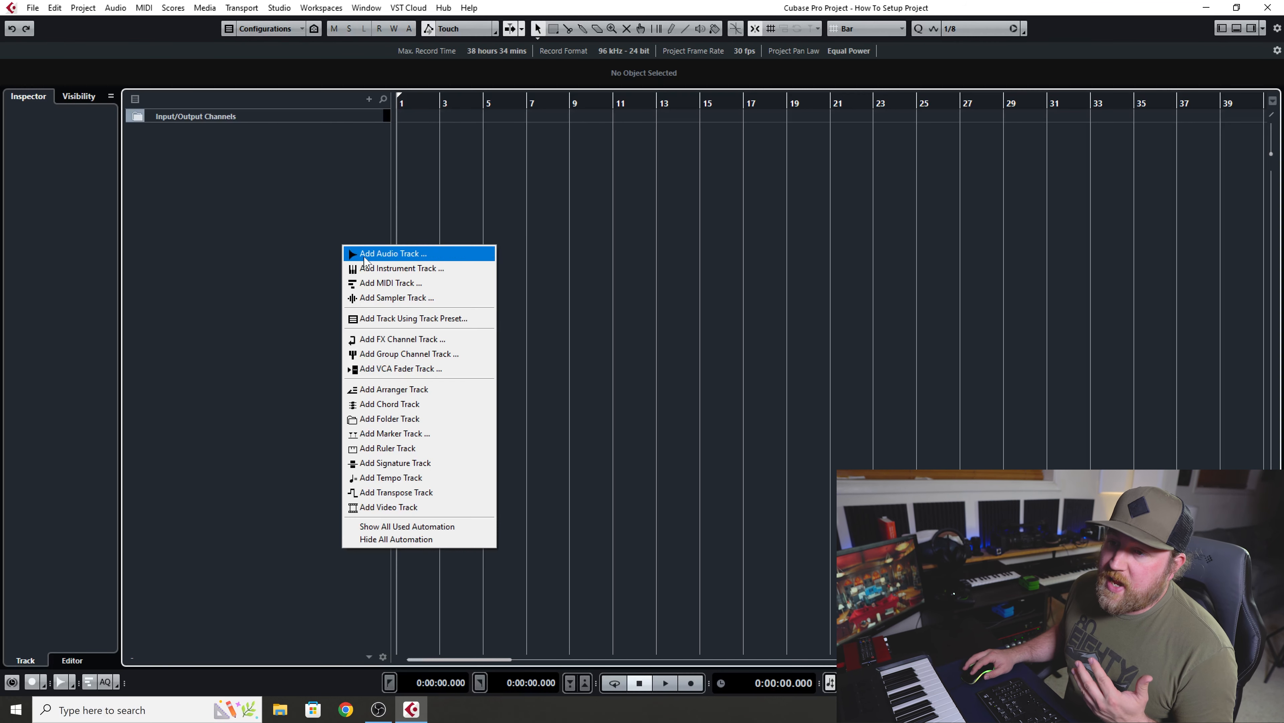
{"action": "left_click", "coordinate": [382, 269]}
{"action": "left_click", "coordinate": [765, 268]}
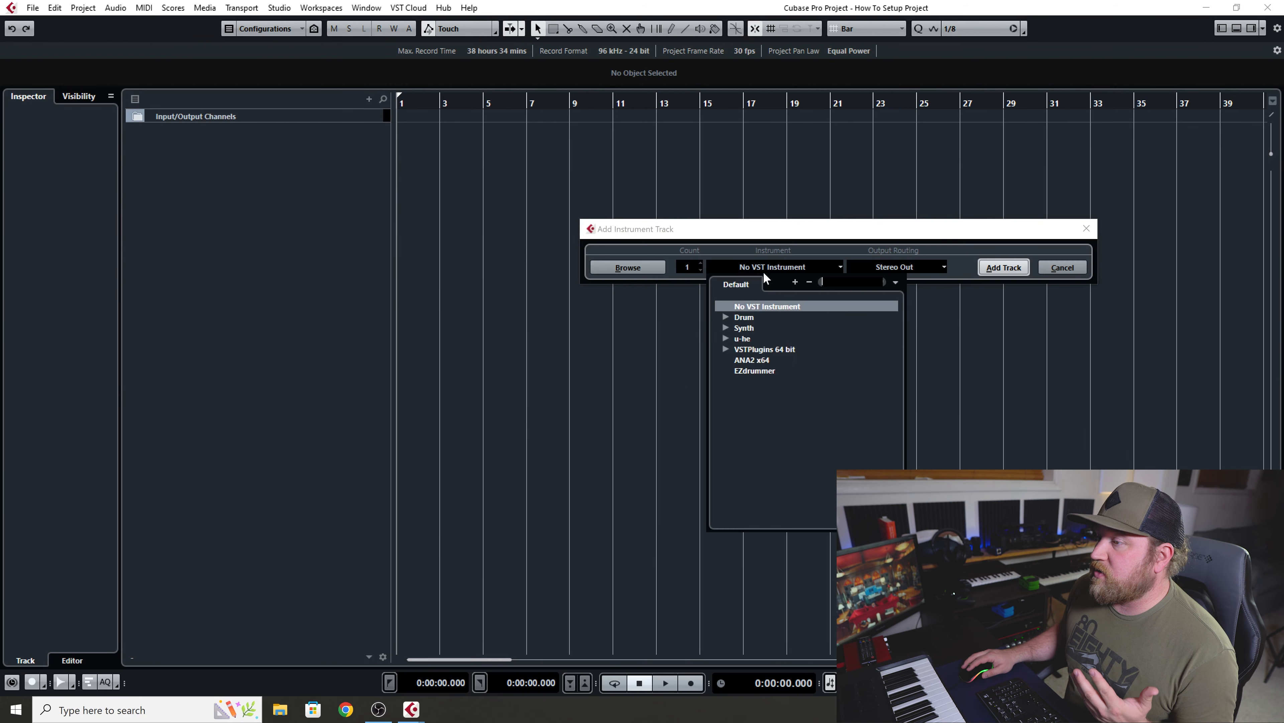
{"action": "left_click", "coordinate": [751, 371]}
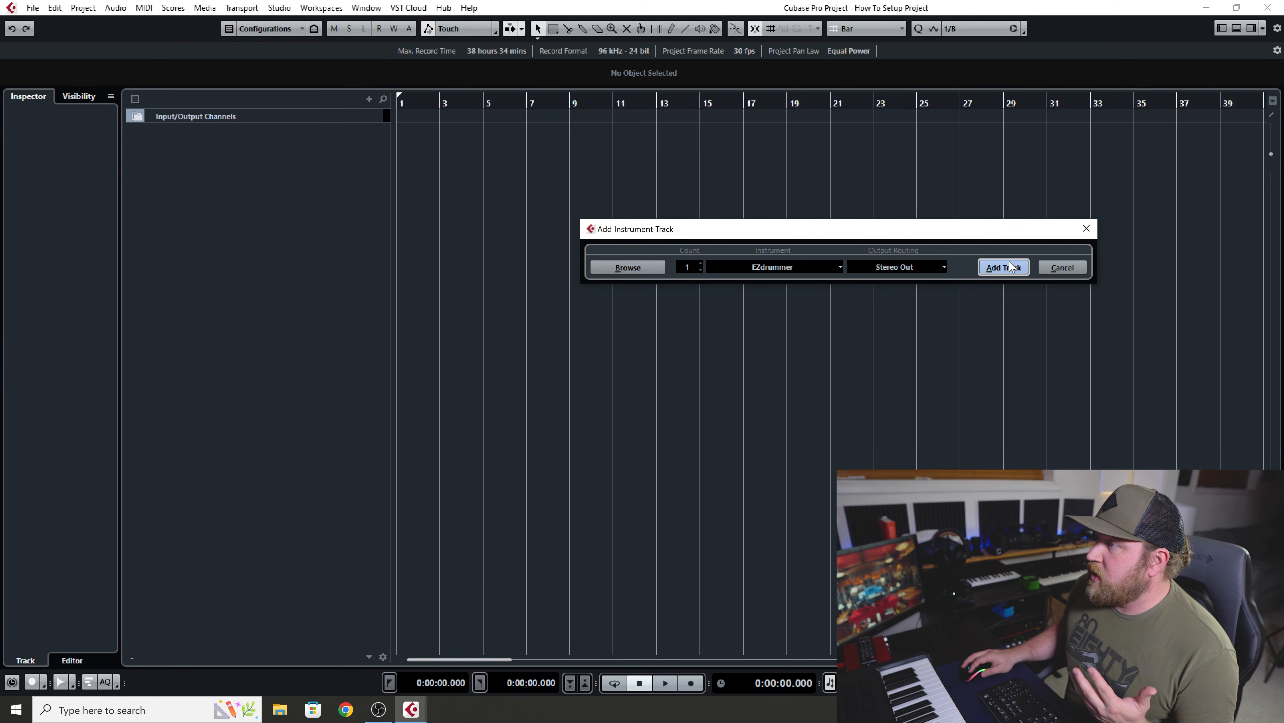
{"action": "left_click", "coordinate": [999, 267]}
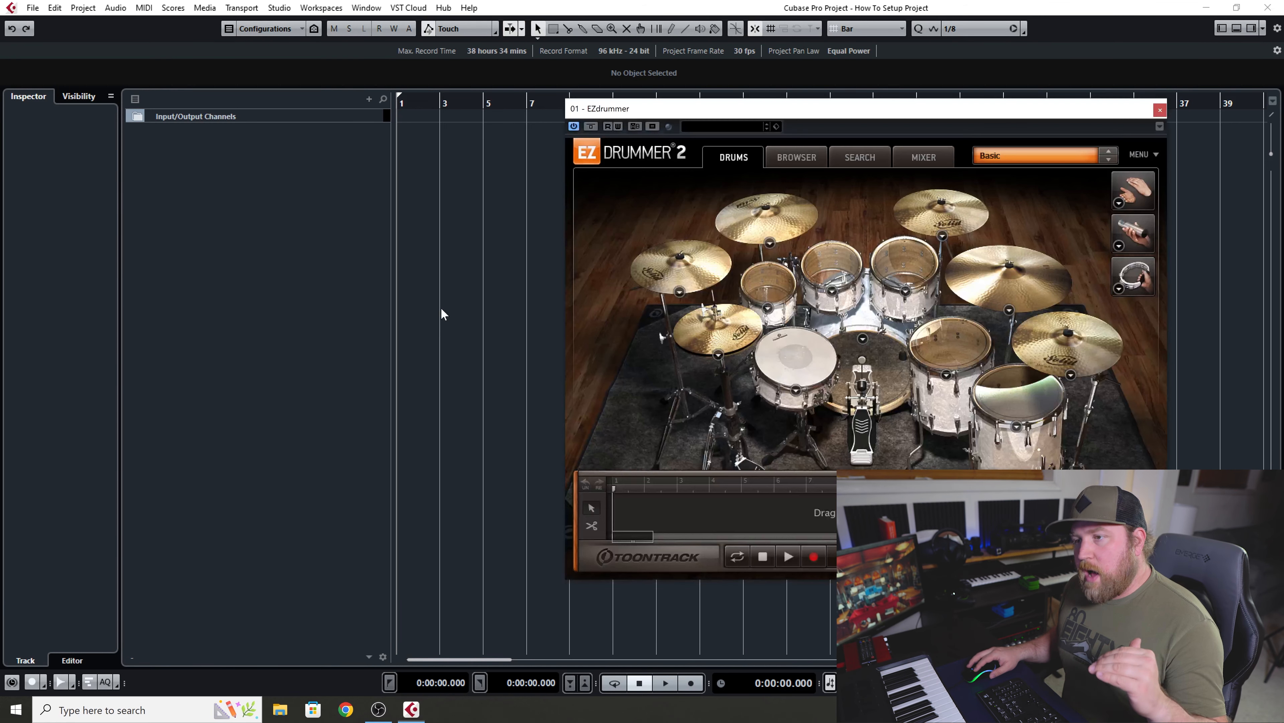
{"action": "left_click", "coordinate": [1159, 109]}
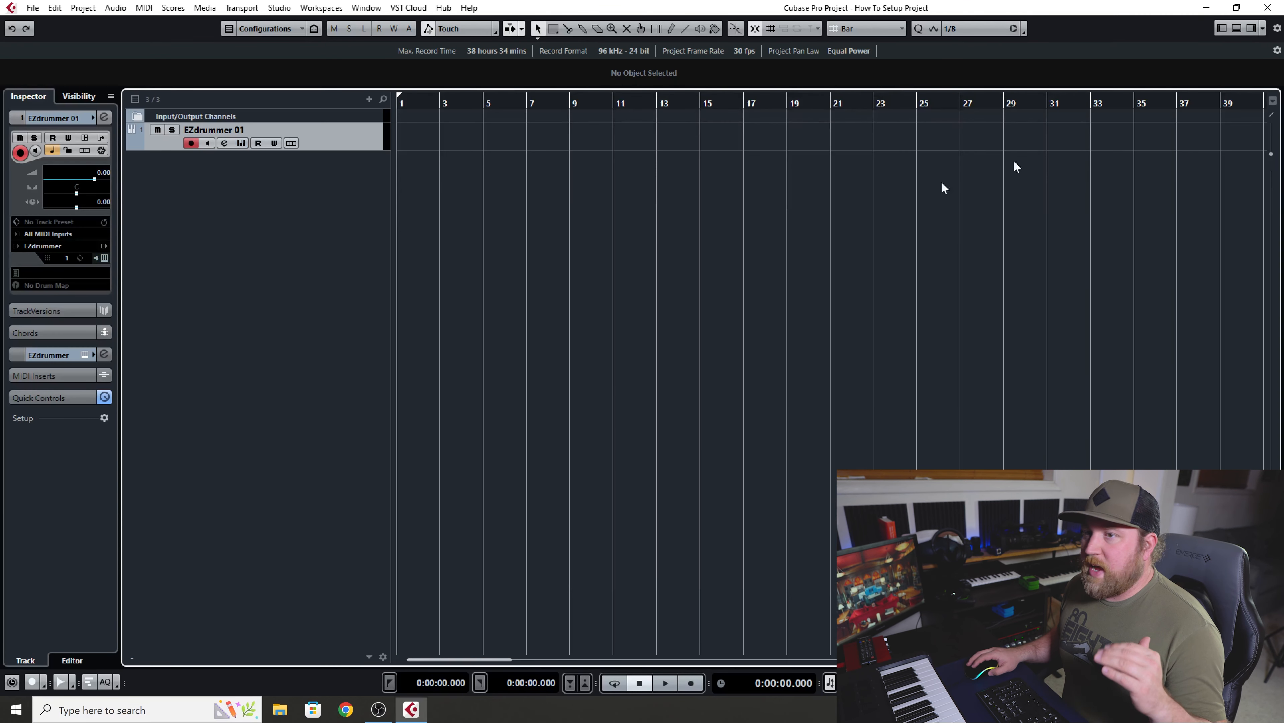
Add four mono audio tracks named Guitar, routed to Stereo Out.
{"action": "right_click", "coordinate": [323, 308]}
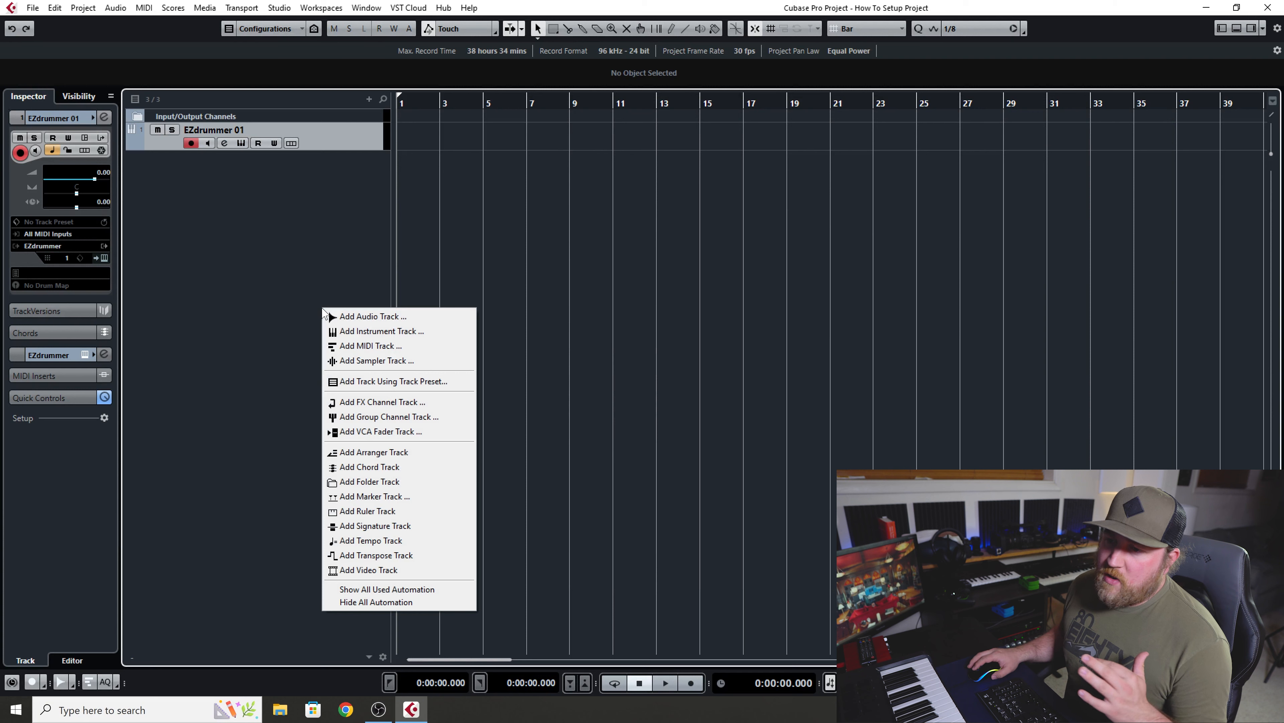
{"action": "left_click", "coordinate": [371, 317]}
{"action": "left_click", "coordinate": [548, 361]}
{"action": "left_click", "coordinate": [540, 375]}
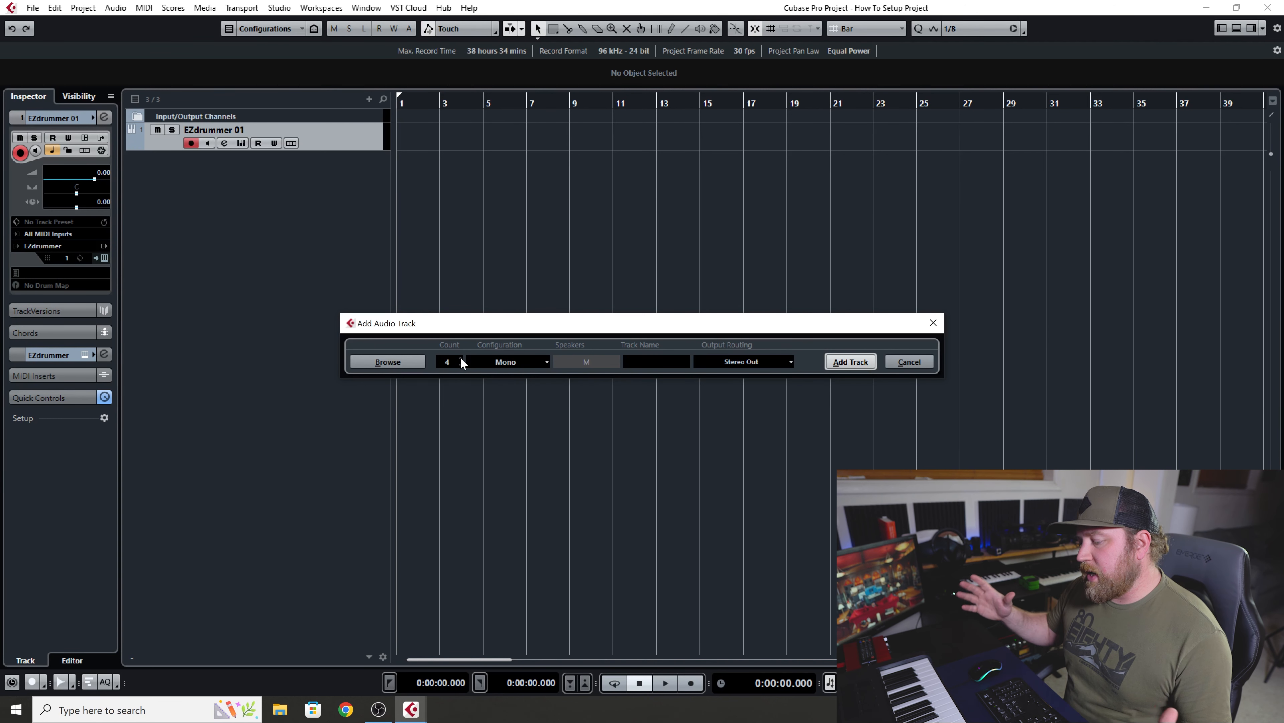
{"action": "left_click", "coordinate": [656, 361]}
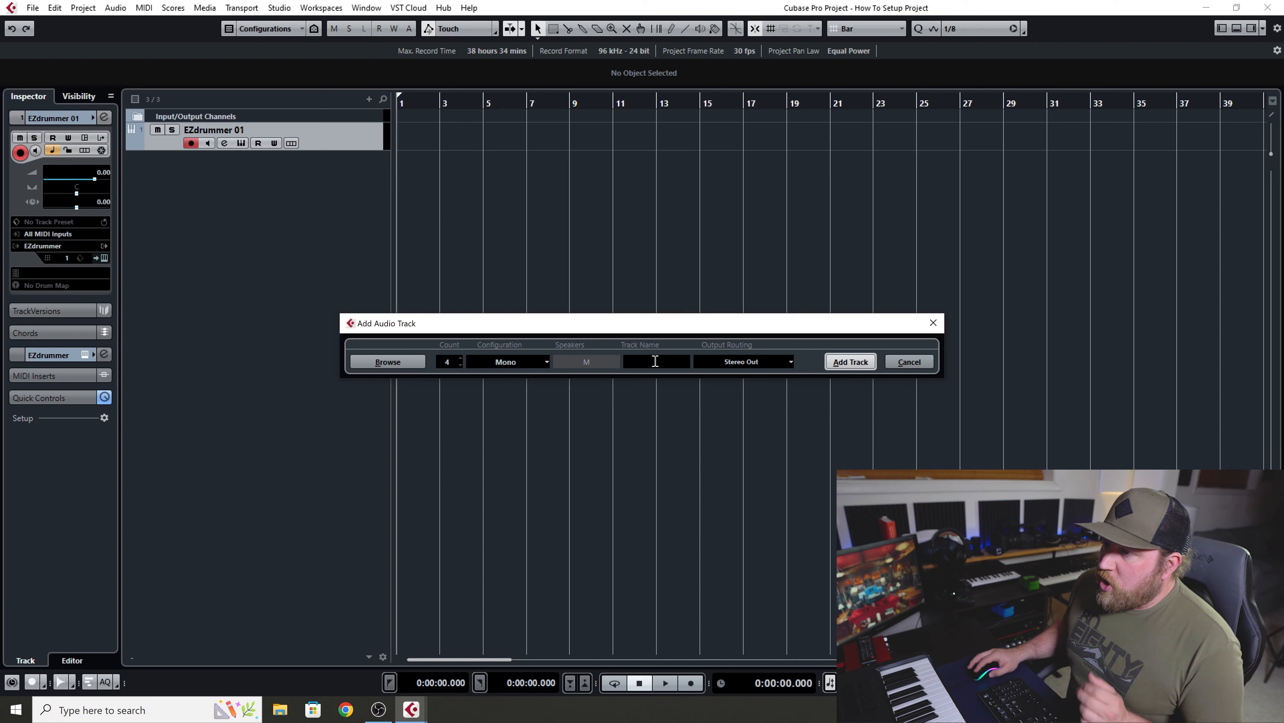
{"action": "type", "text": "Guitar"}
{"action": "key", "text": "Return"}
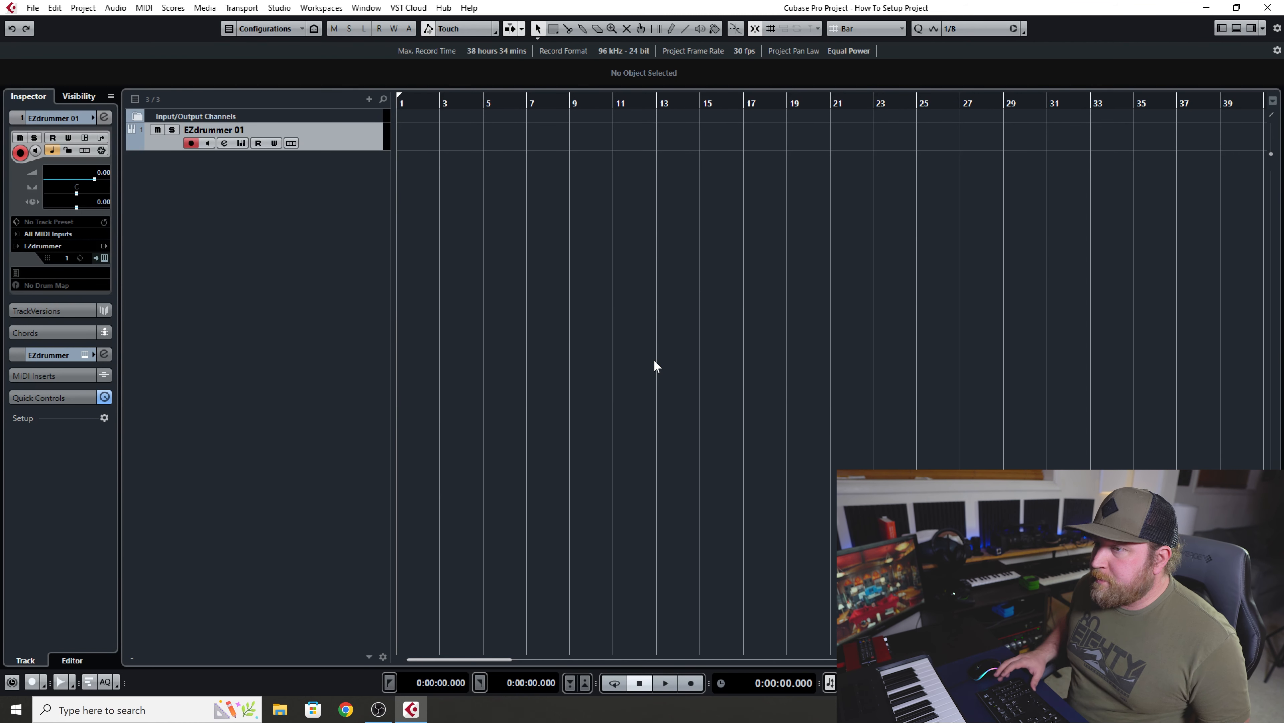
Add one mono audio track named Bass, routed to Stereo Out.
{"action": "right_click", "coordinate": [305, 321]}
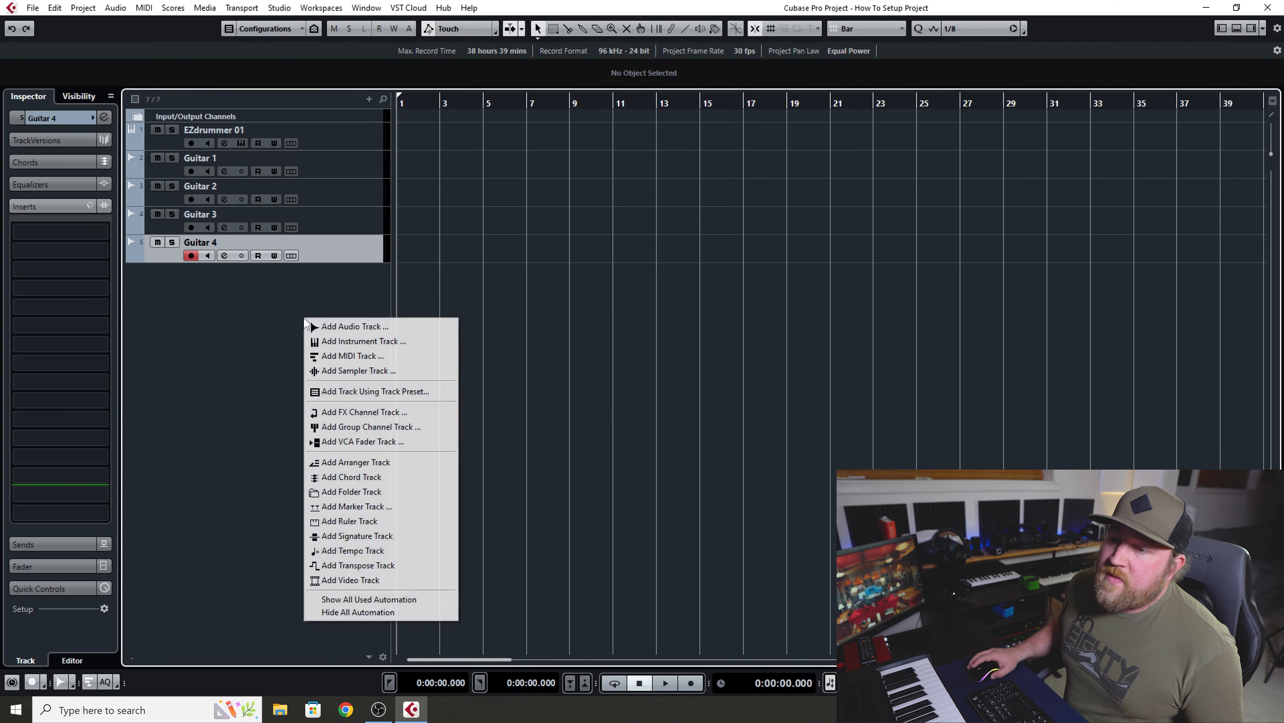
{"action": "left_click", "coordinate": [332, 326]}
{"action": "left_click", "coordinate": [634, 362]}
{"action": "type", "text": "Bass"}
{"action": "left_click", "coordinate": [851, 362]}
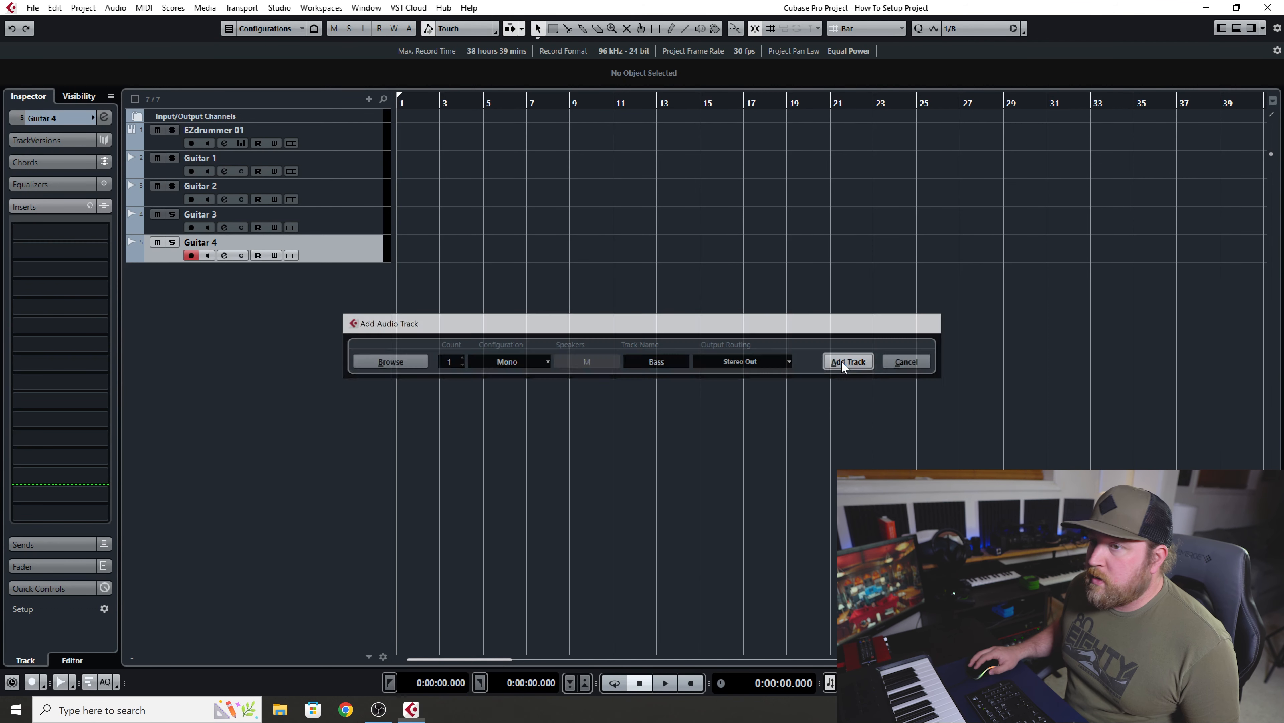
Add three mono audio tracks named Vocals, routed to Stereo Out.
{"action": "right_click", "coordinate": [275, 403]}
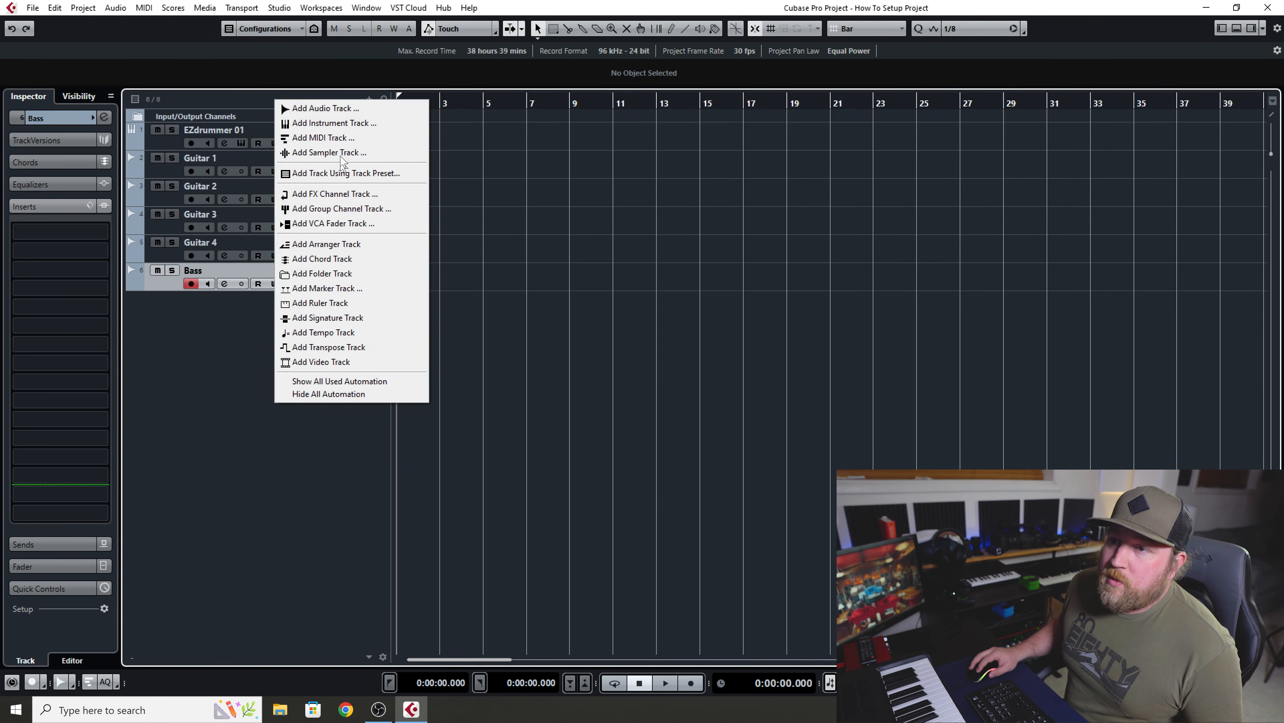
{"action": "left_click", "coordinate": [373, 109]}
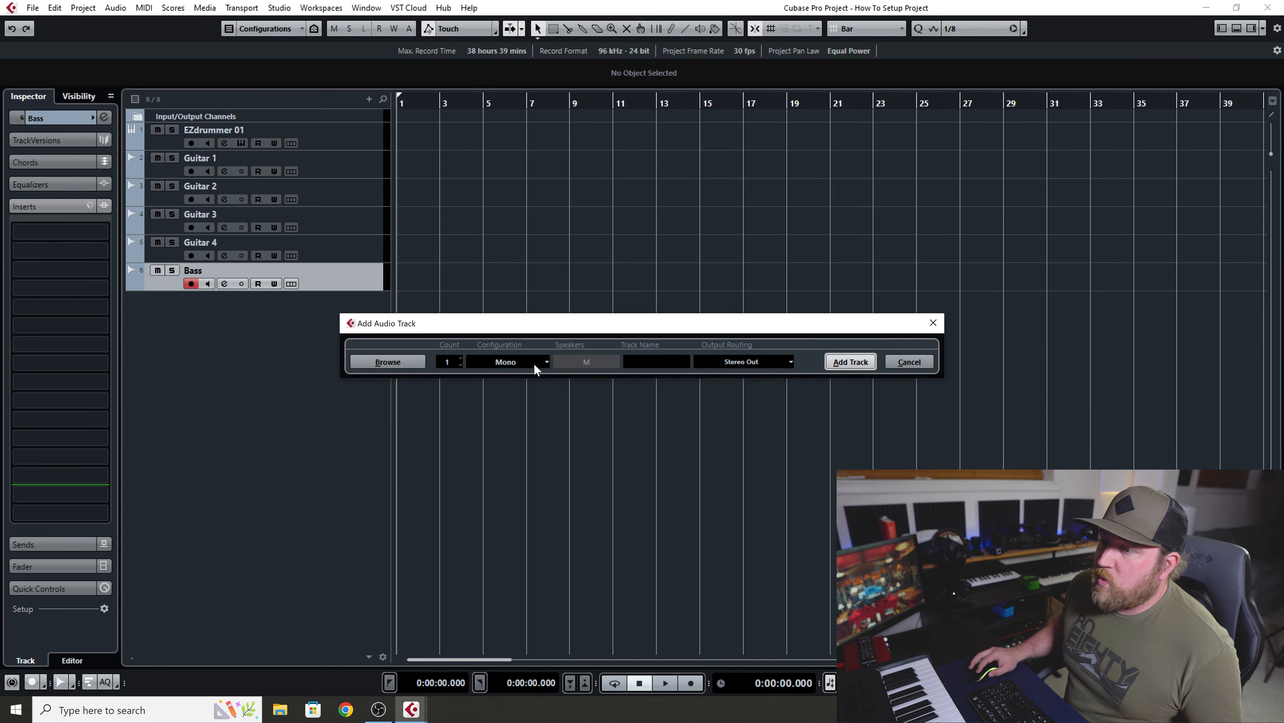
{"action": "left_click", "coordinate": [461, 358]}
{"action": "left_click", "coordinate": [460, 358]}
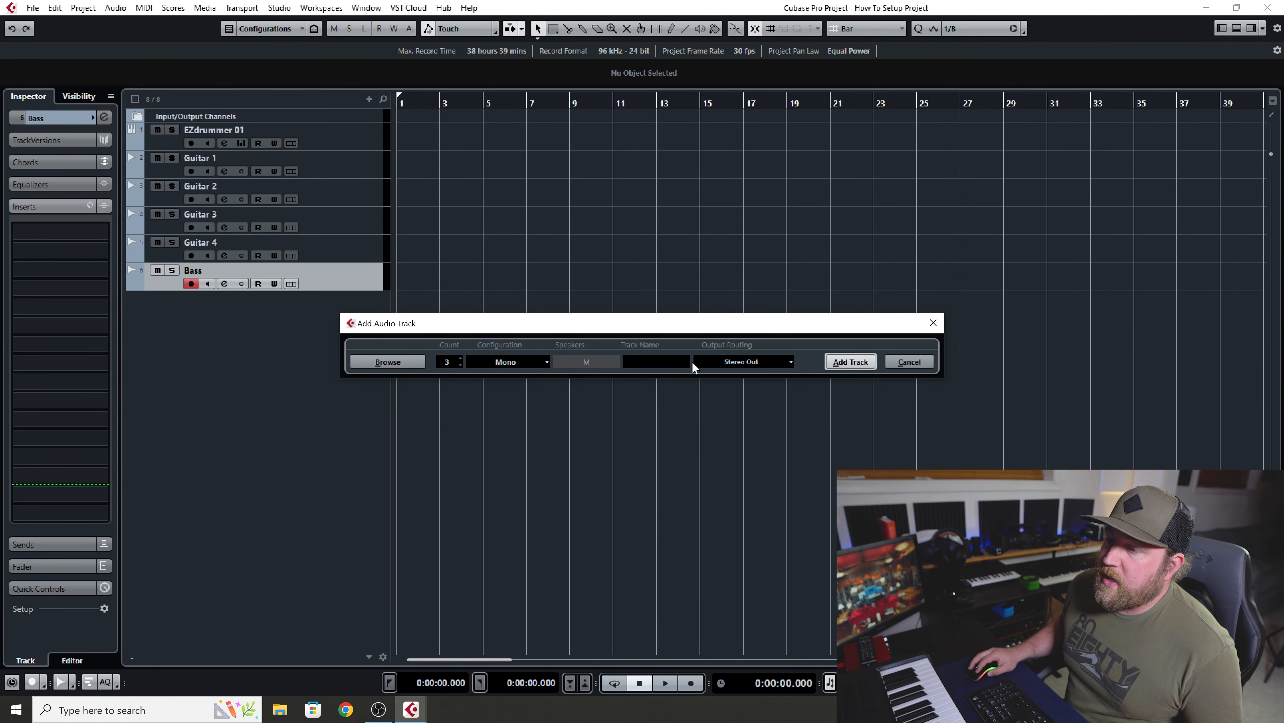
{"action": "type", "text": "Vocals"}
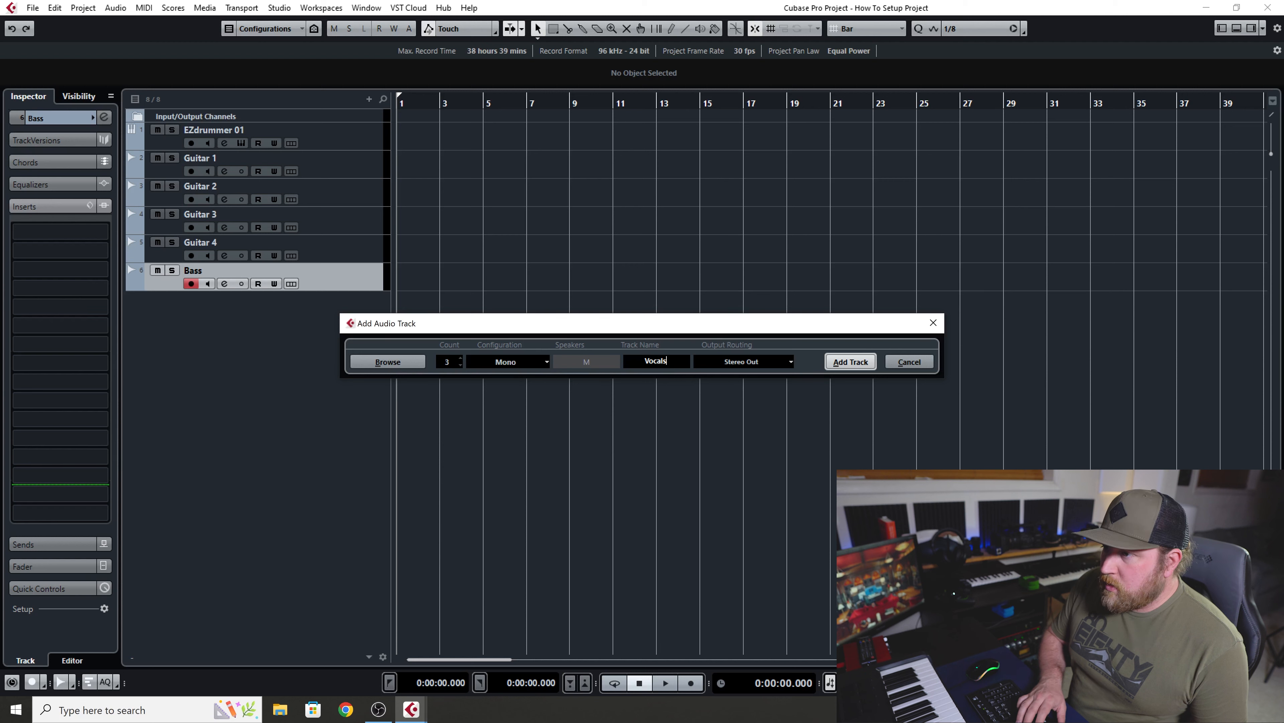
{"action": "key", "text": "Return"}
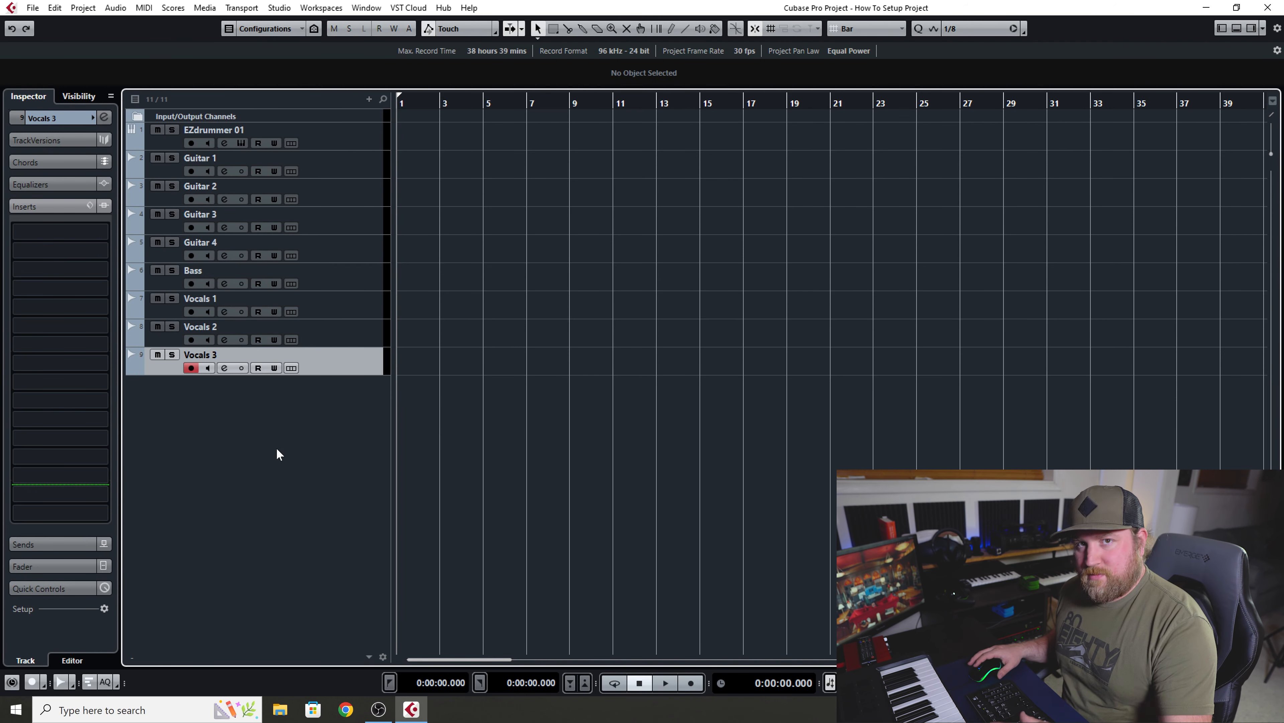
Add a stereo FX channel track named Reverb 1 with the ValhallaRoom_x64 effect and close the plug-in window.
{"action": "right_click", "coordinate": [277, 454]}
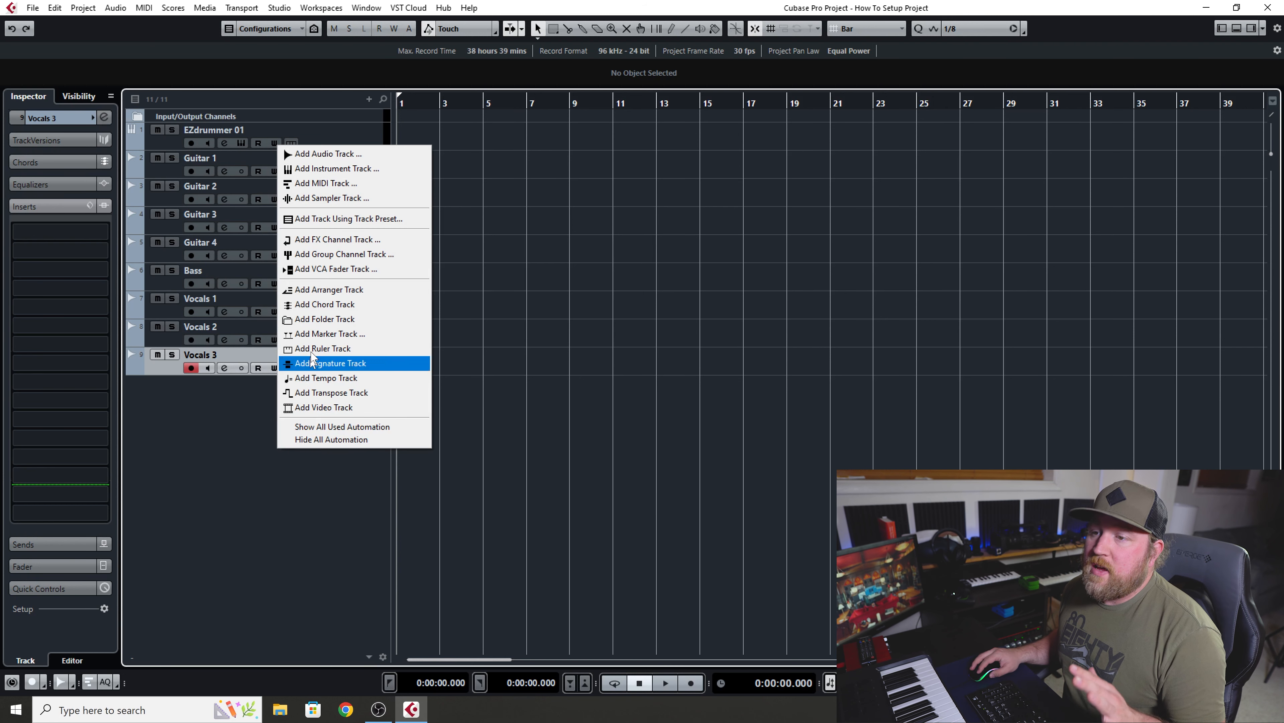
{"action": "left_click", "coordinate": [342, 242]}
{"action": "left_click", "coordinate": [449, 362]}
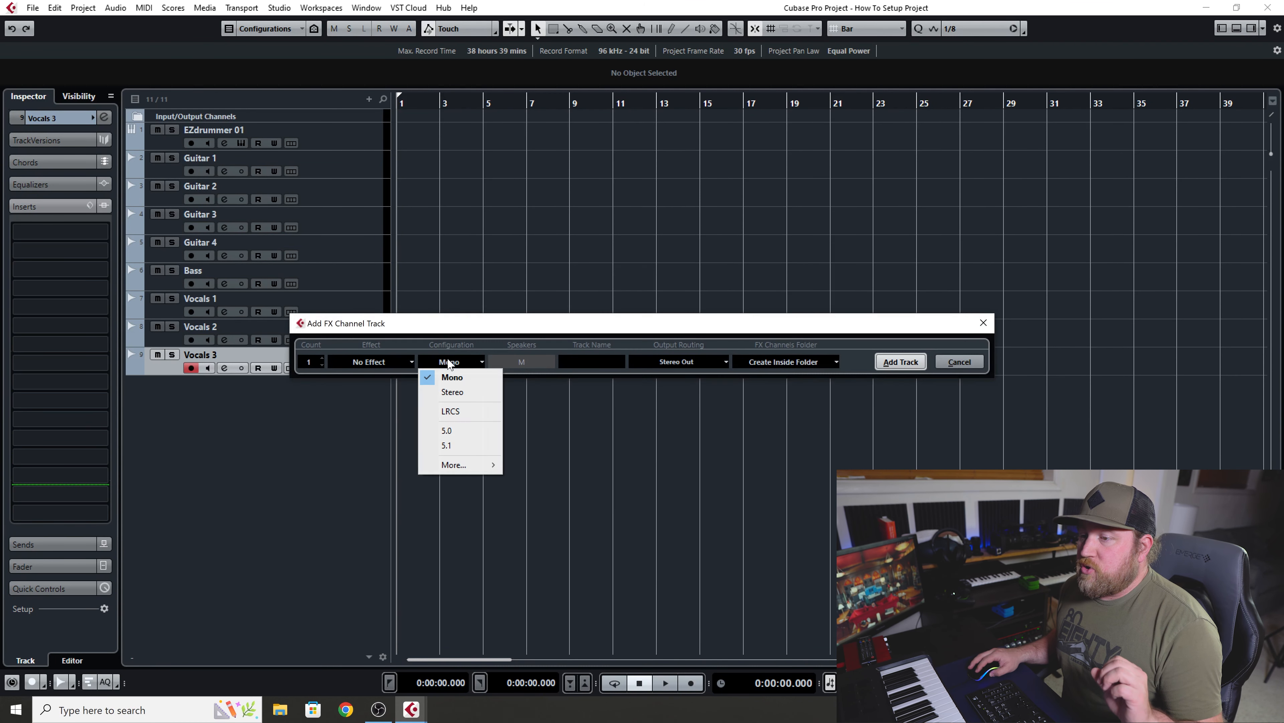
{"action": "left_click", "coordinate": [452, 392]}
{"action": "left_click", "coordinate": [405, 362]}
{"action": "scroll", "coordinate": [394, 506], "scroll_direction": "down", "scroll_amount": 10}
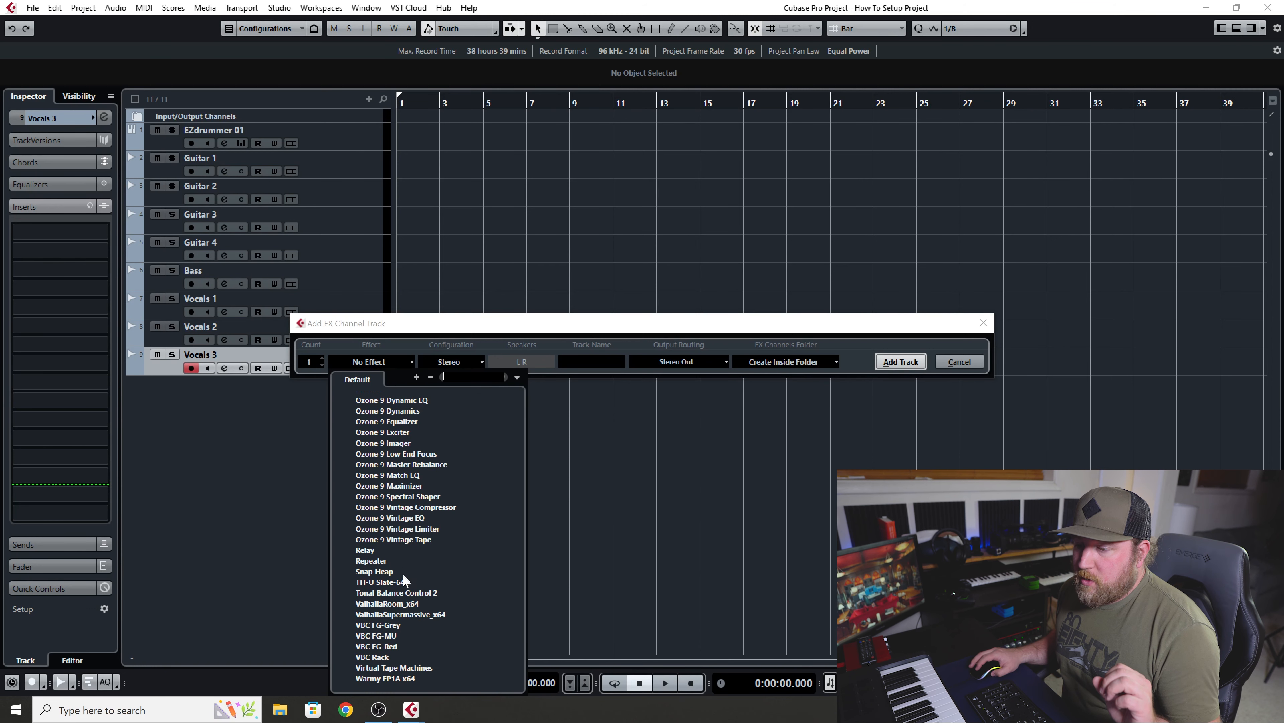
{"action": "left_click", "coordinate": [400, 604]}
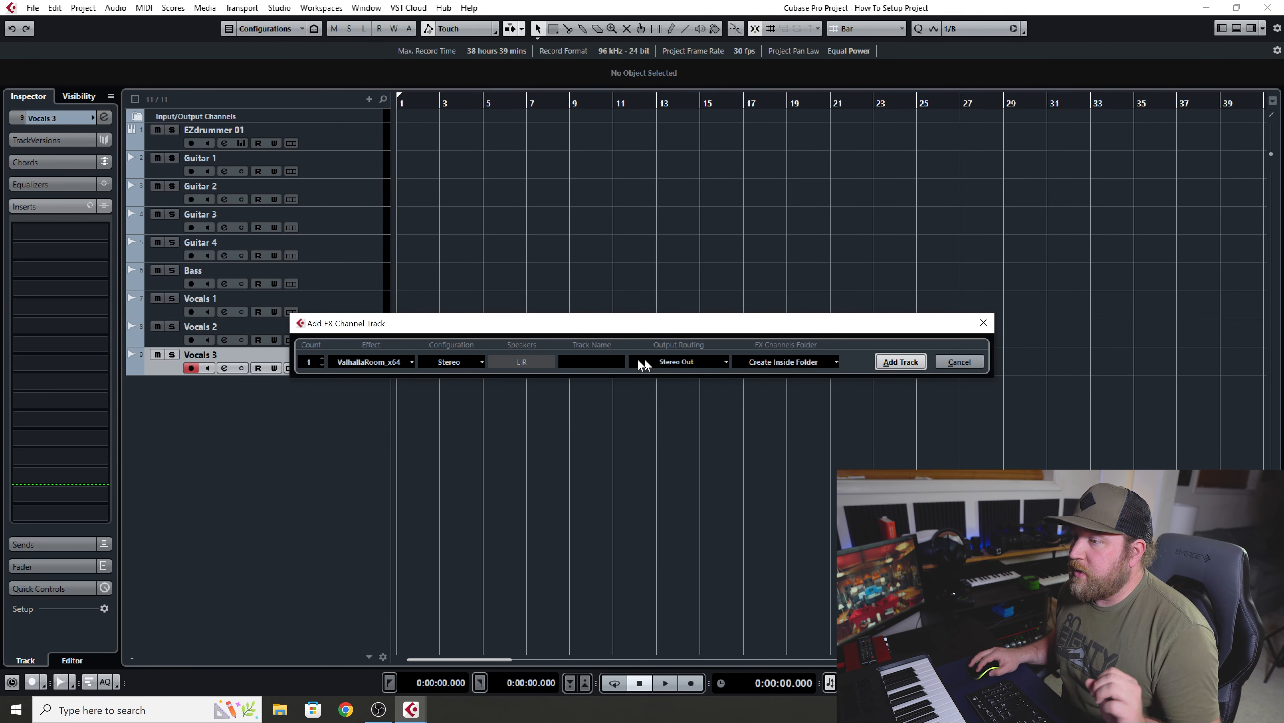
{"action": "left_click", "coordinate": [588, 358]}
{"action": "type", "text": "Reverb 1"}
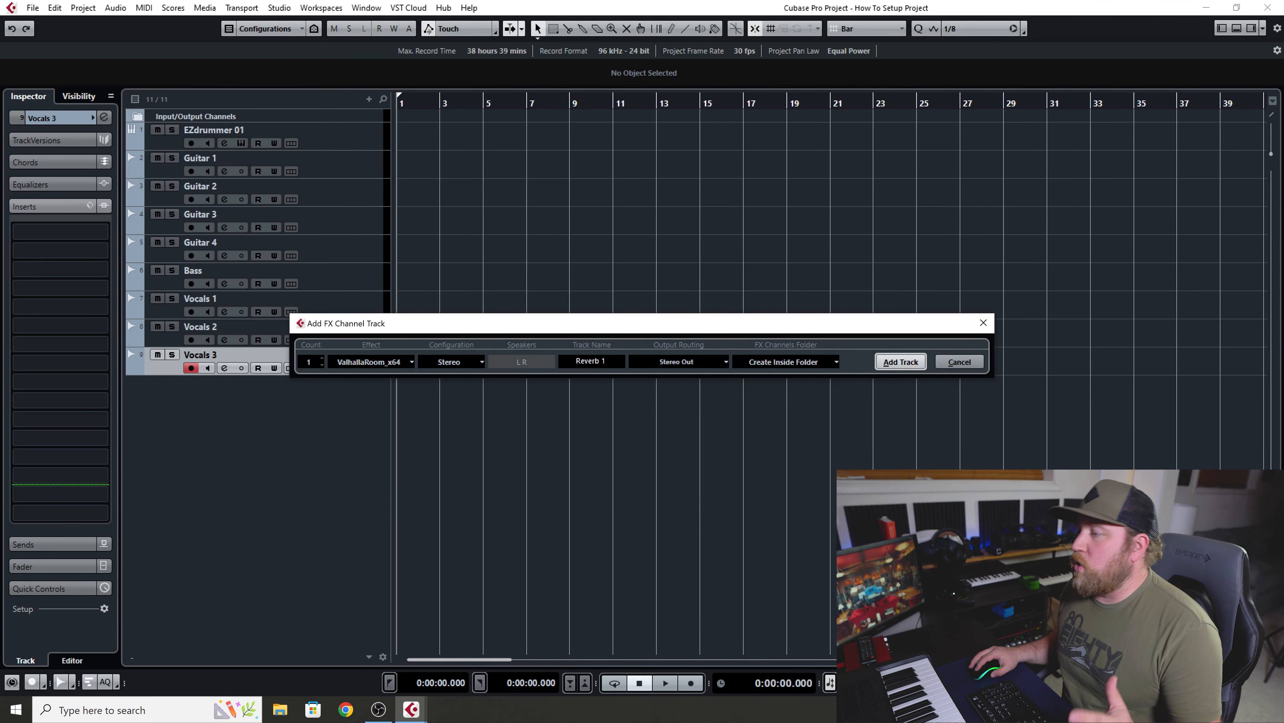
{"action": "left_click", "coordinate": [901, 361]}
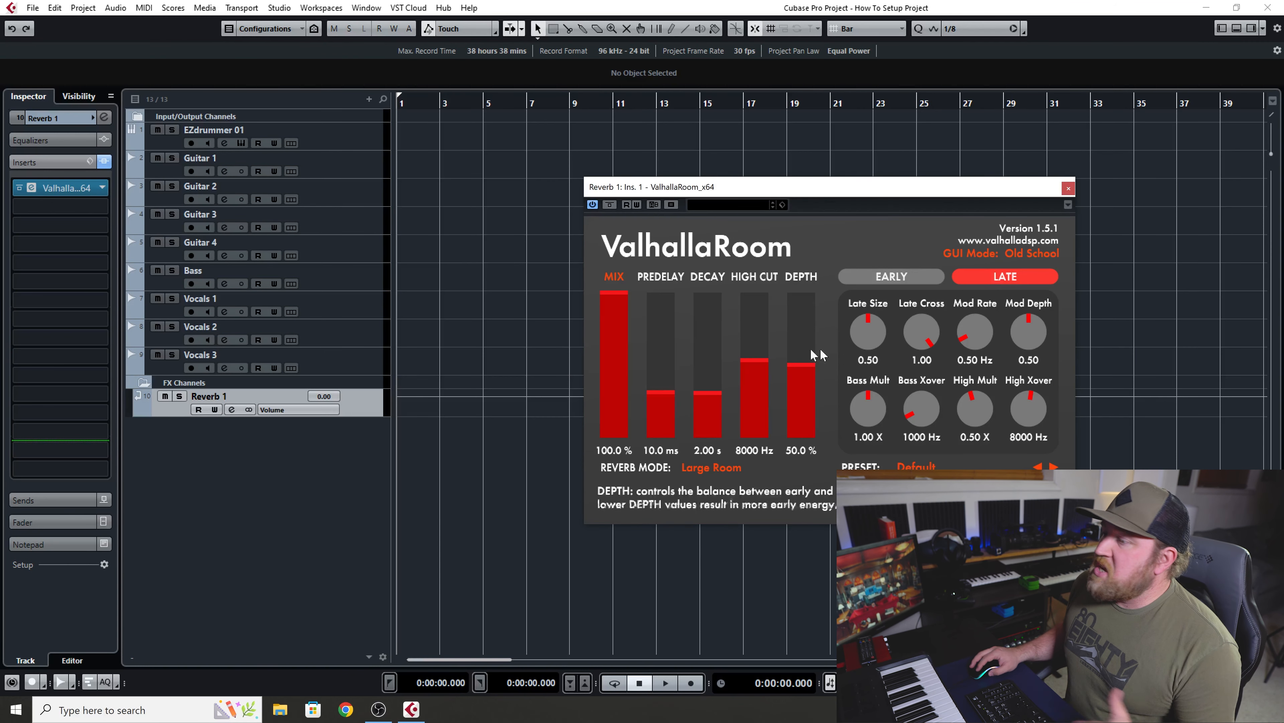
{"action": "left_click", "coordinate": [1069, 188]}
Add a stereo FX channel track named Delay 1 with the StereoDelay effect.
{"action": "right_click", "coordinate": [328, 496]}
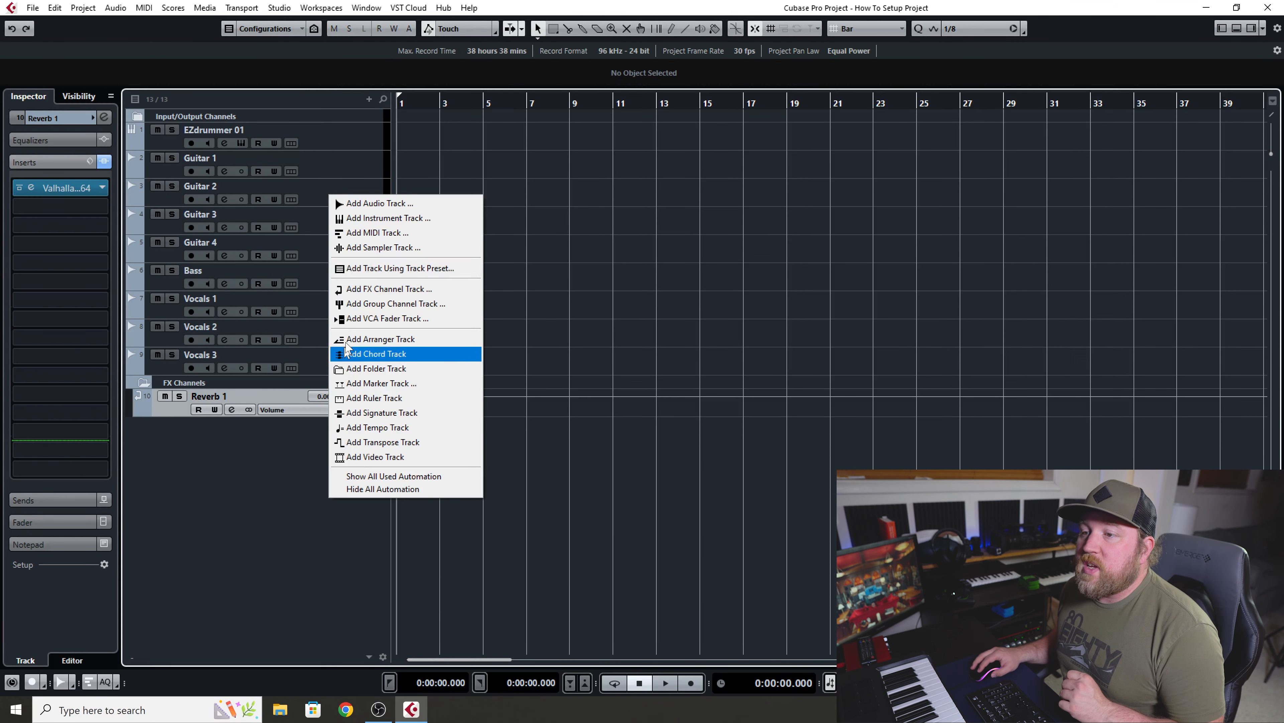
{"action": "left_click", "coordinate": [386, 292]}
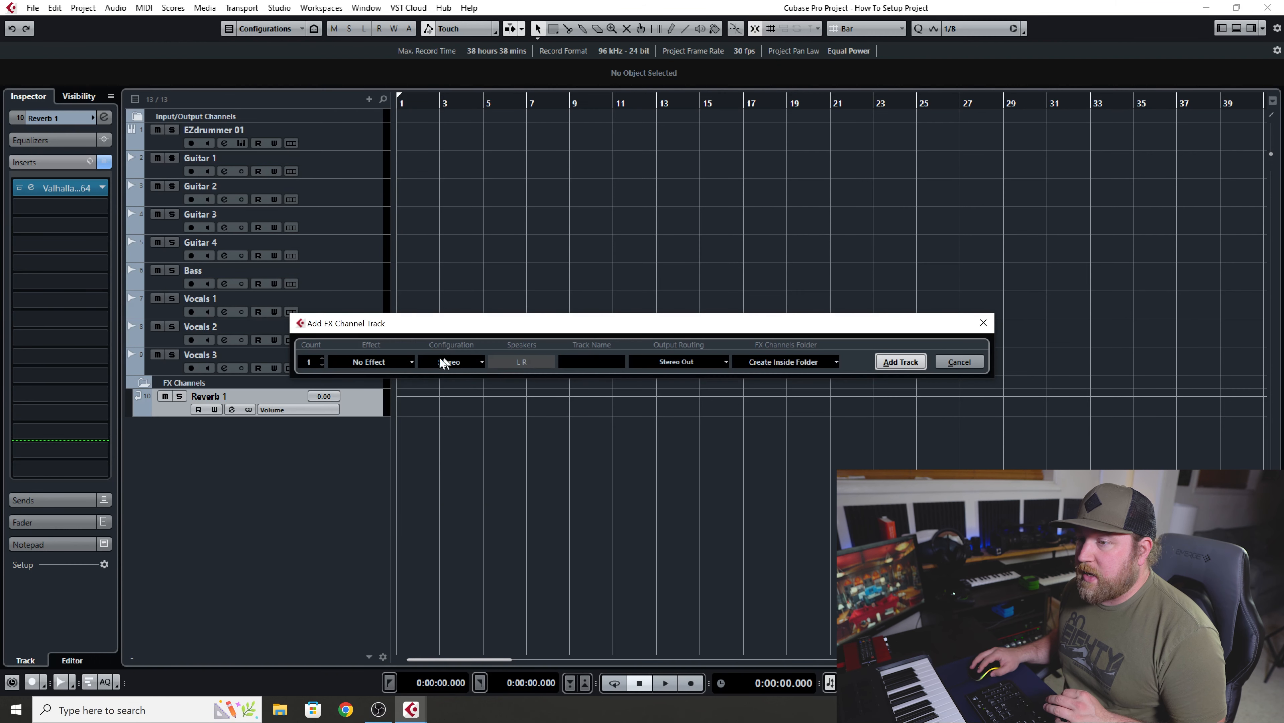
{"action": "left_click", "coordinate": [402, 362]}
{"action": "left_click", "coordinate": [346, 423]}
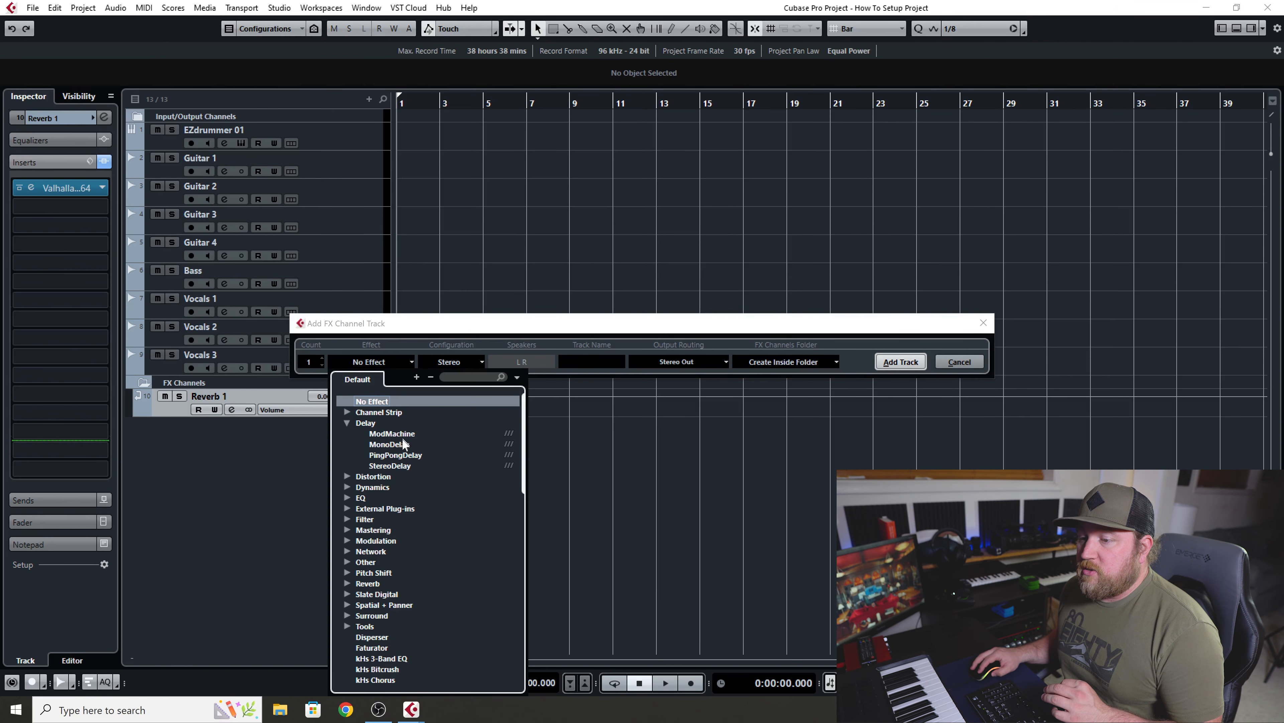
{"action": "left_click", "coordinate": [404, 466]}
{"action": "left_click", "coordinate": [595, 363]}
{"action": "type", "text": "Delay 1"}
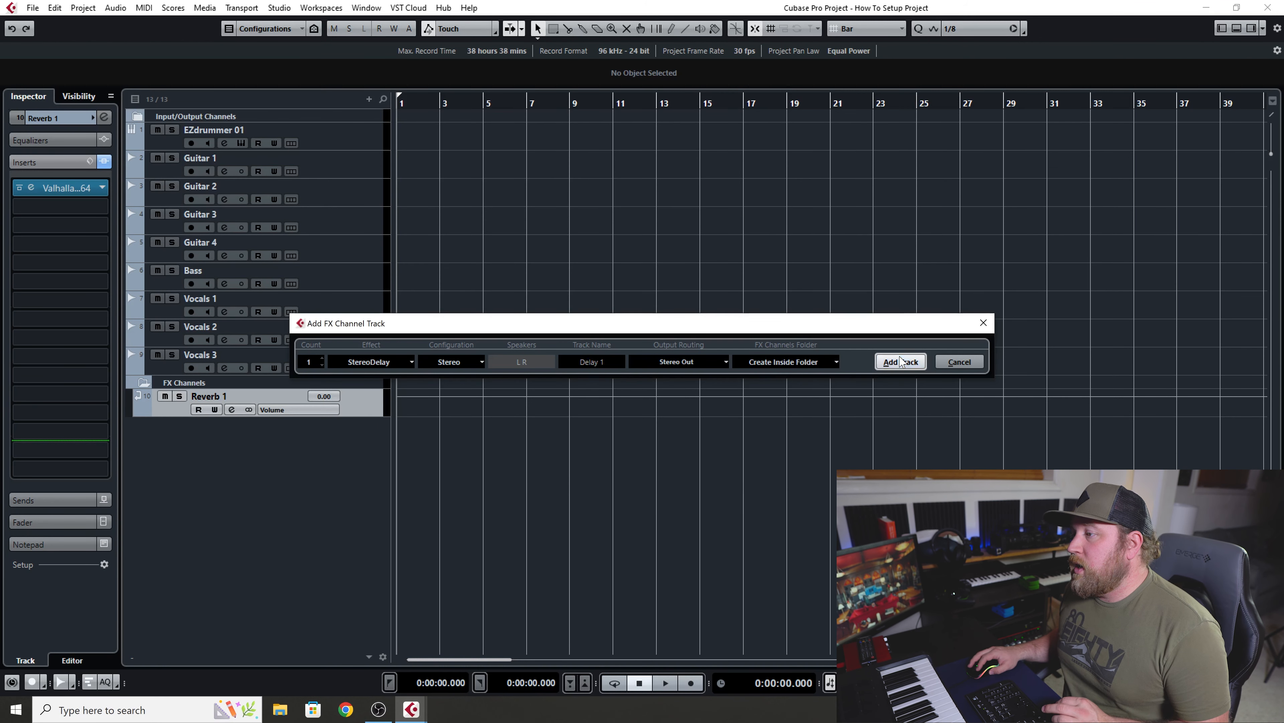
{"action": "left_click", "coordinate": [901, 361]}
Set both StereoDelay delays to 1/4, the first side's feedback and mix to 22.0, the second's feedback to 18.5, lower its mix and close the plug-in.
{"action": "left_click_drag", "start_coordinate": [764, 458], "coordinate": [767, 449]}
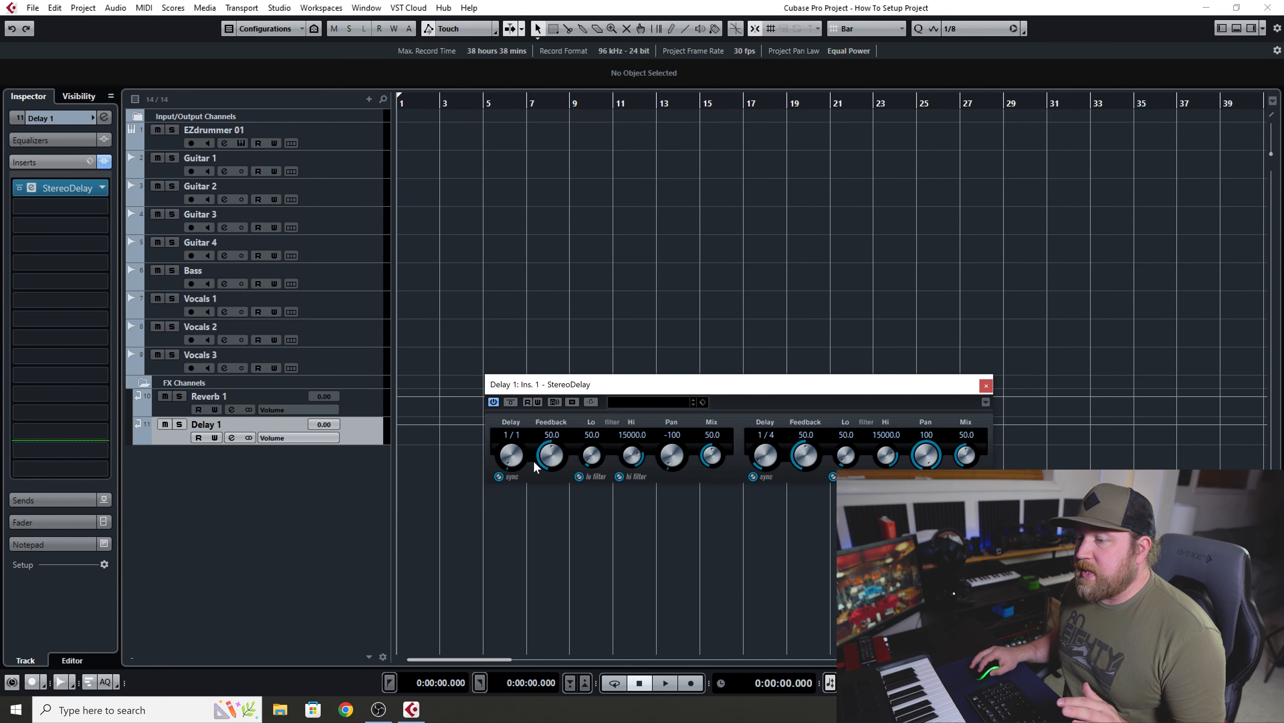
{"action": "left_click_drag", "start_coordinate": [516, 450], "coordinate": [561, 480]}
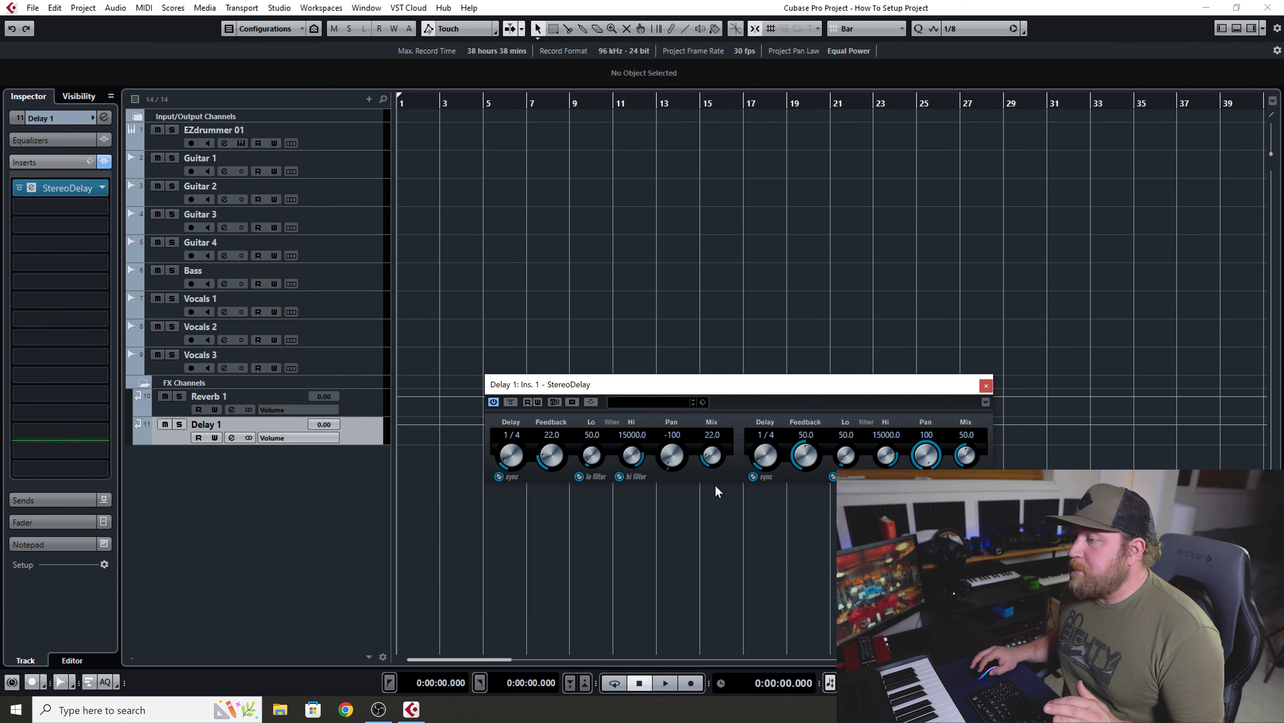
{"action": "left_click_drag", "start_coordinate": [809, 459], "coordinate": [800, 491]}
{"action": "left_click_drag", "start_coordinate": [963, 456], "coordinate": [971, 463]}
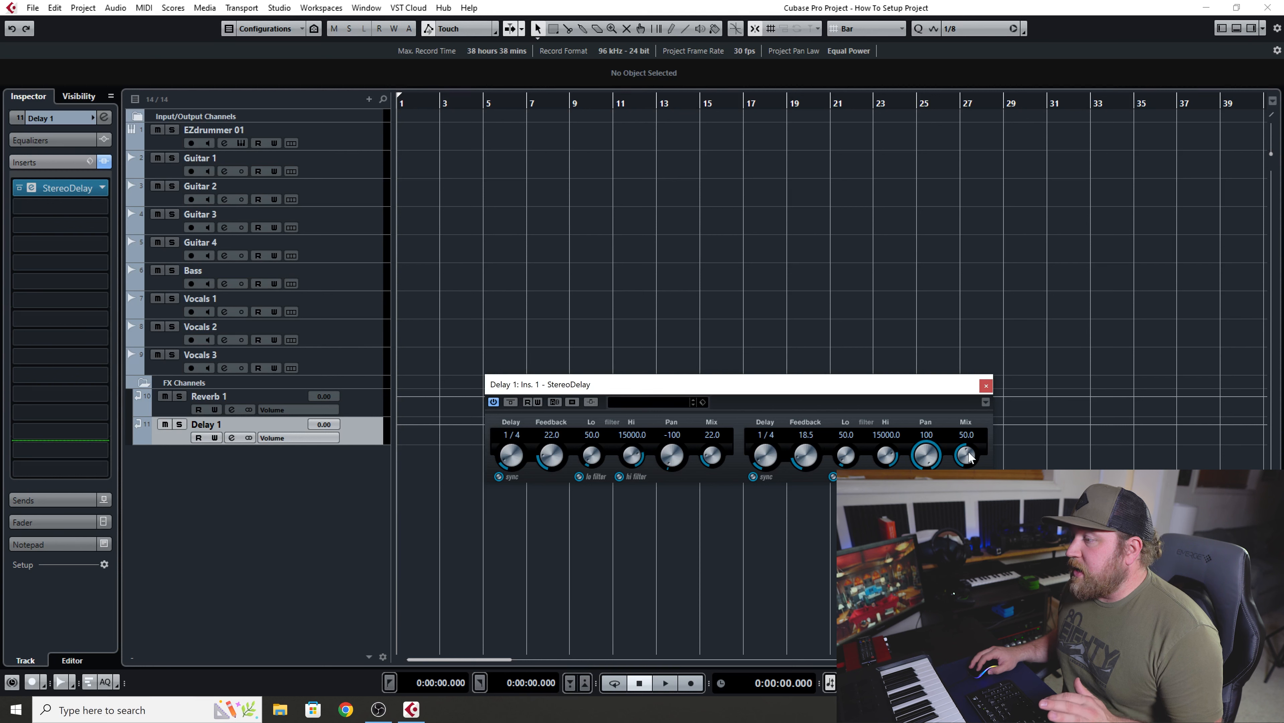
{"action": "left_click", "coordinate": [986, 386]}
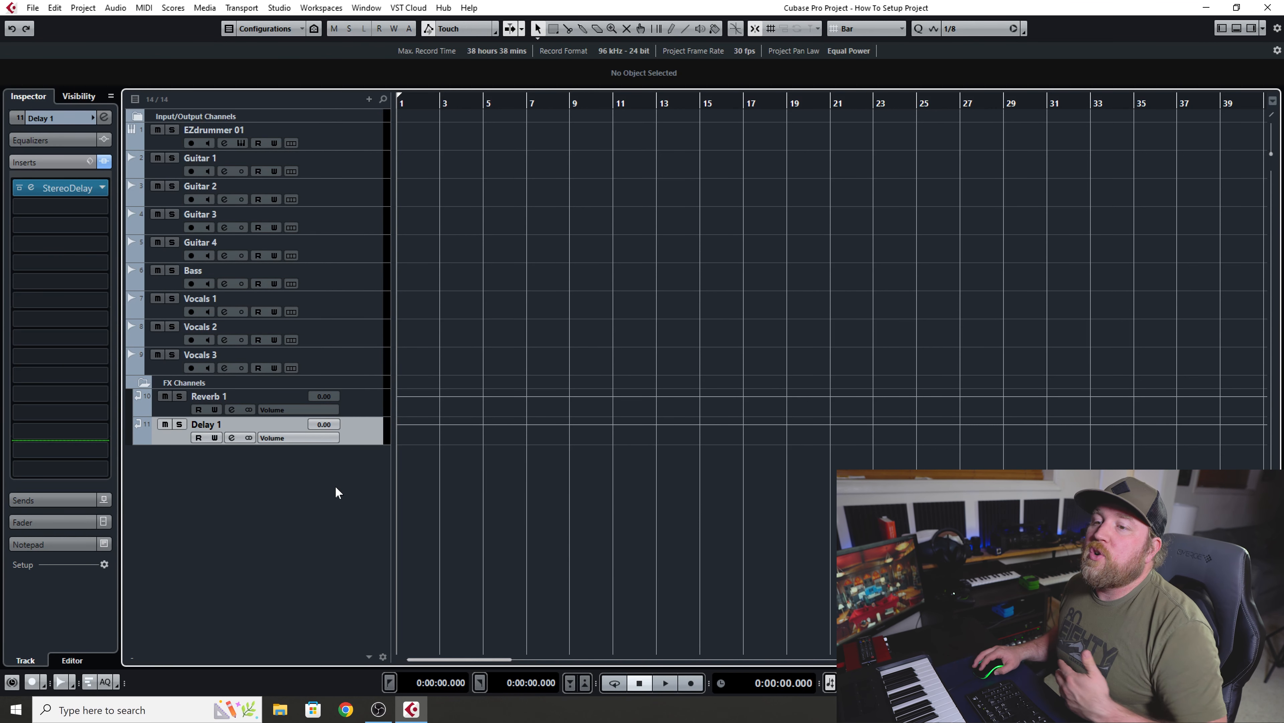
Try to route the Guitar 1 track's first send to Reverb 1.
{"action": "left_click", "coordinate": [324, 181]}
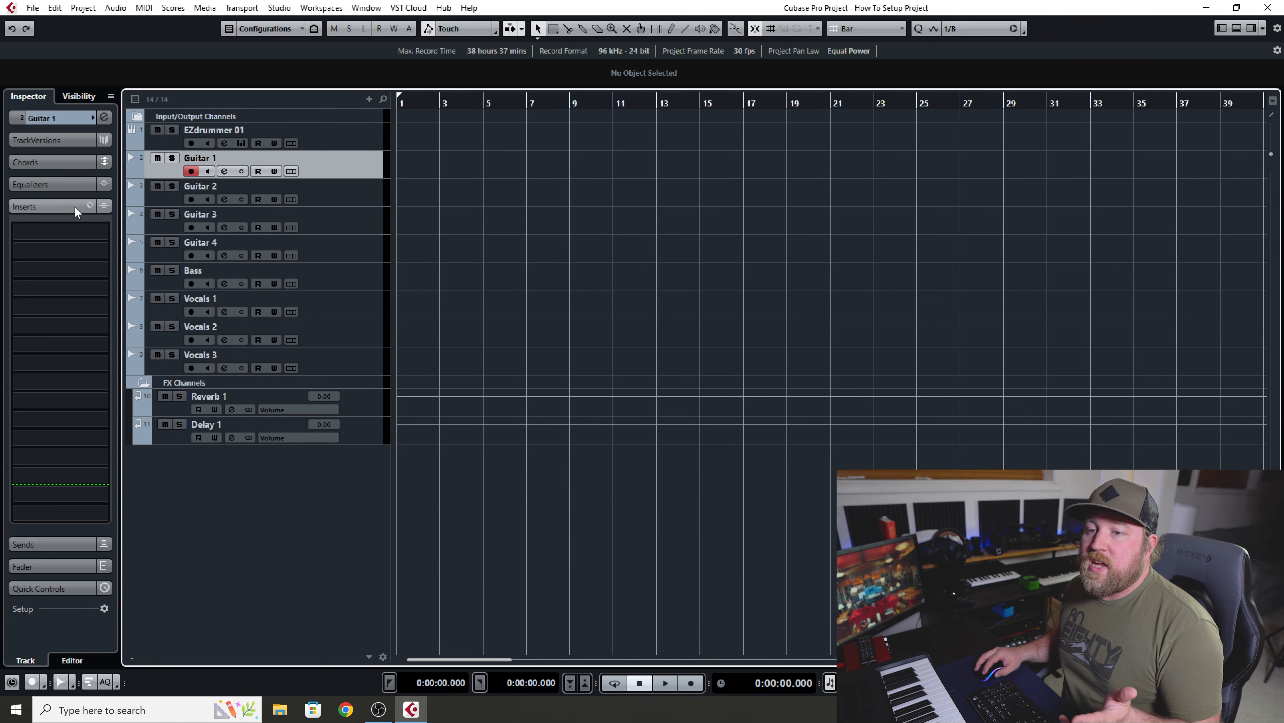
{"action": "left_click", "coordinate": [60, 205]}
{"action": "left_click", "coordinate": [64, 222]}
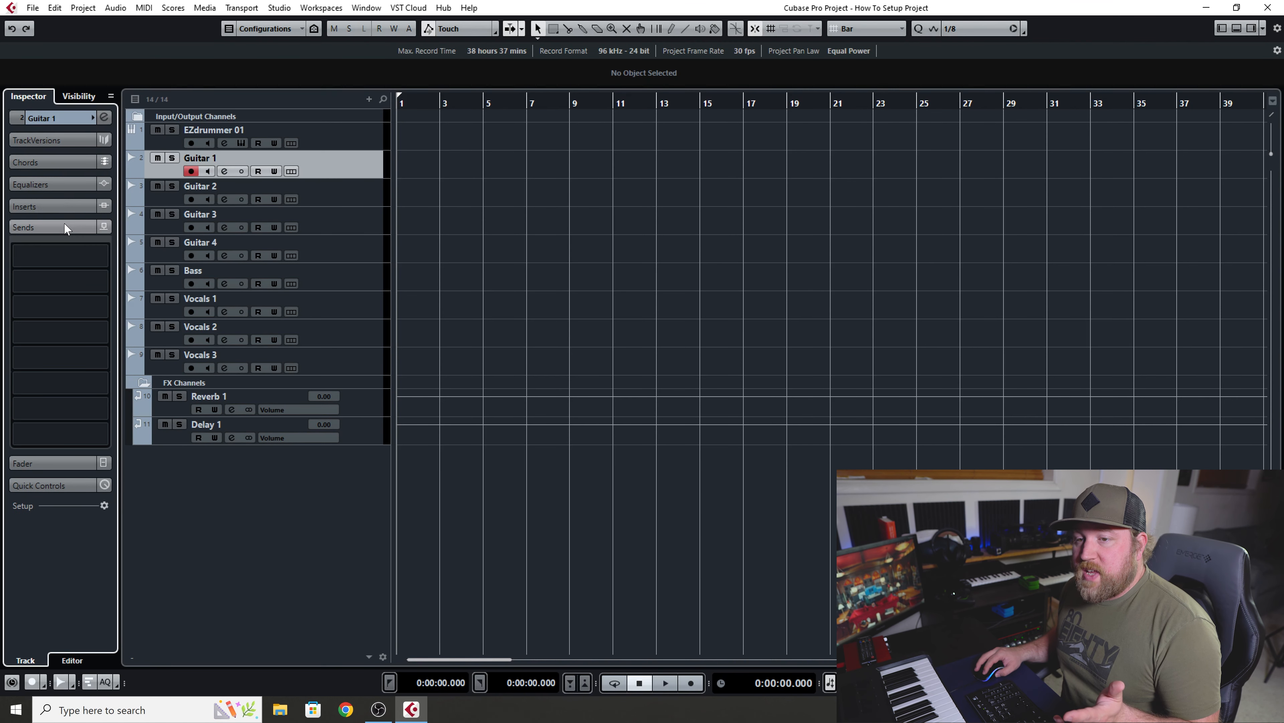
{"action": "left_click", "coordinate": [91, 256]}
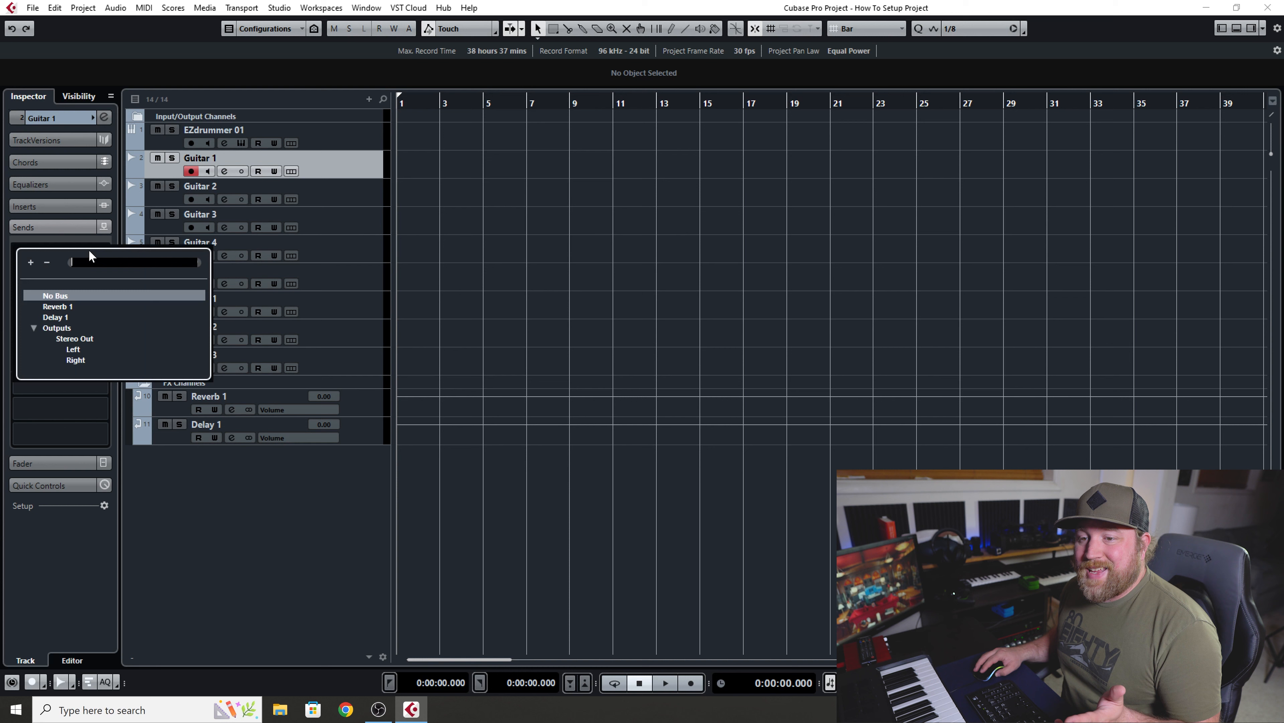
{"action": "left_click", "coordinate": [60, 307]}
{"action": "left_click", "coordinate": [19, 249]}
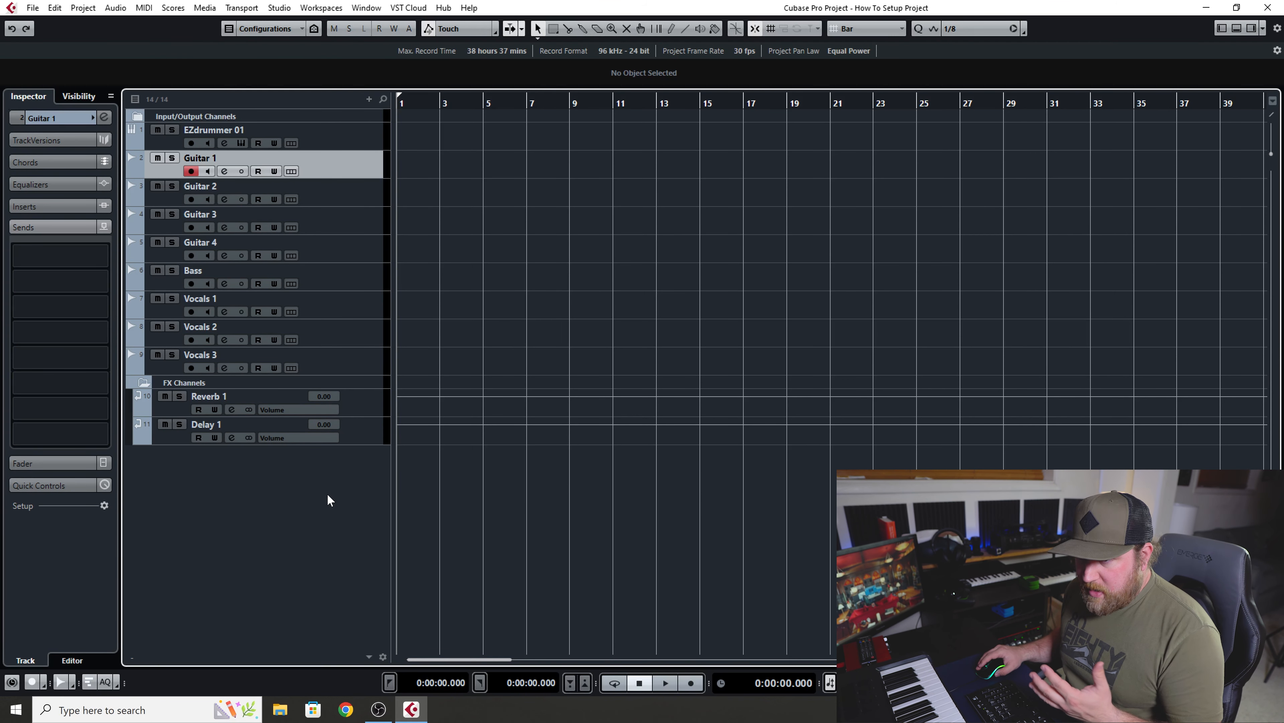
Add a folder track named Guitar to the project.
{"action": "right_click", "coordinate": [327, 495]}
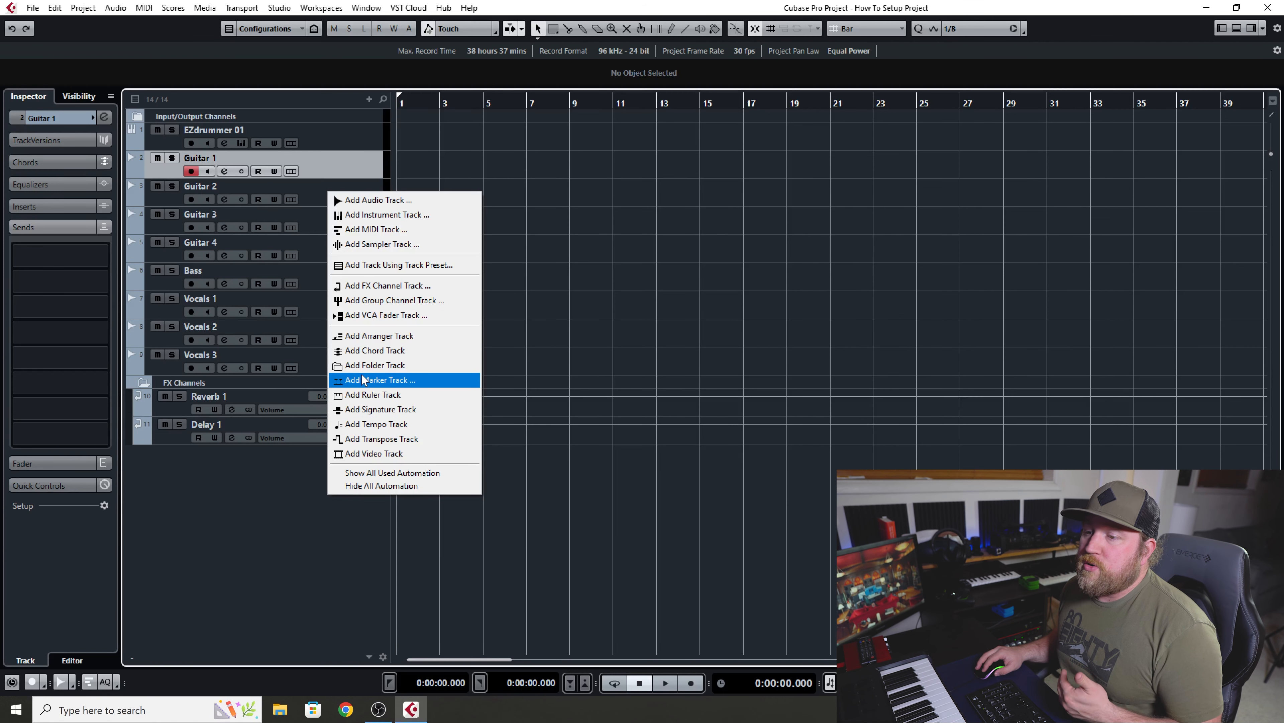
{"action": "left_click", "coordinate": [366, 365]}
{"action": "double_click", "coordinate": [201, 185]}
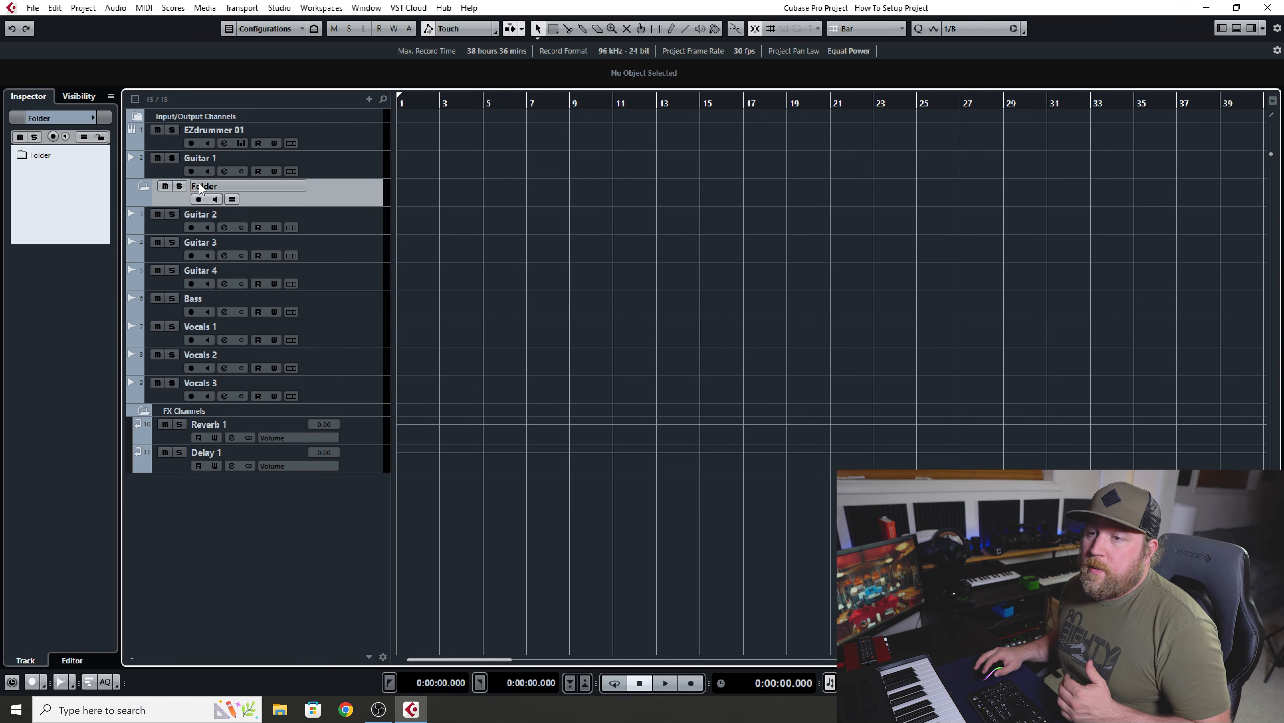
{"action": "type", "text": "Guitar"}
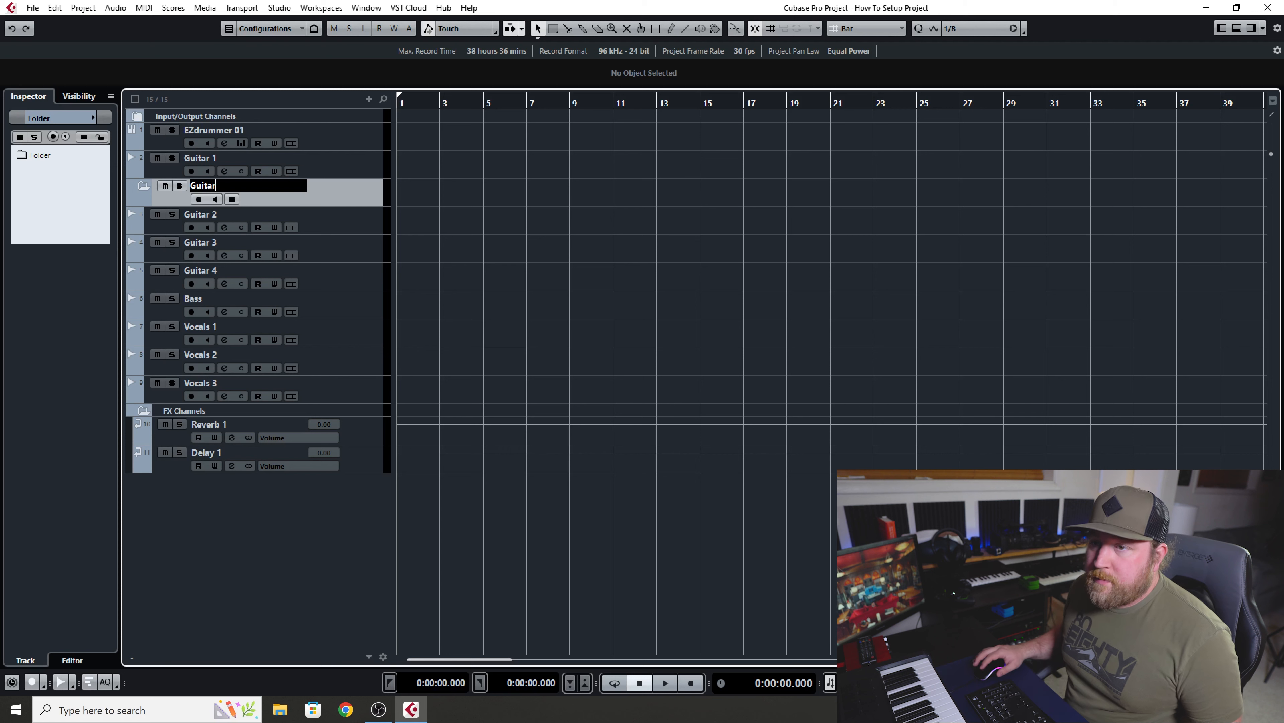
{"action": "key", "text": "Return"}
Move the Guitar 1 to Guitar 4 tracks into the Guitar folder.
{"action": "left_click", "coordinate": [325, 175]}
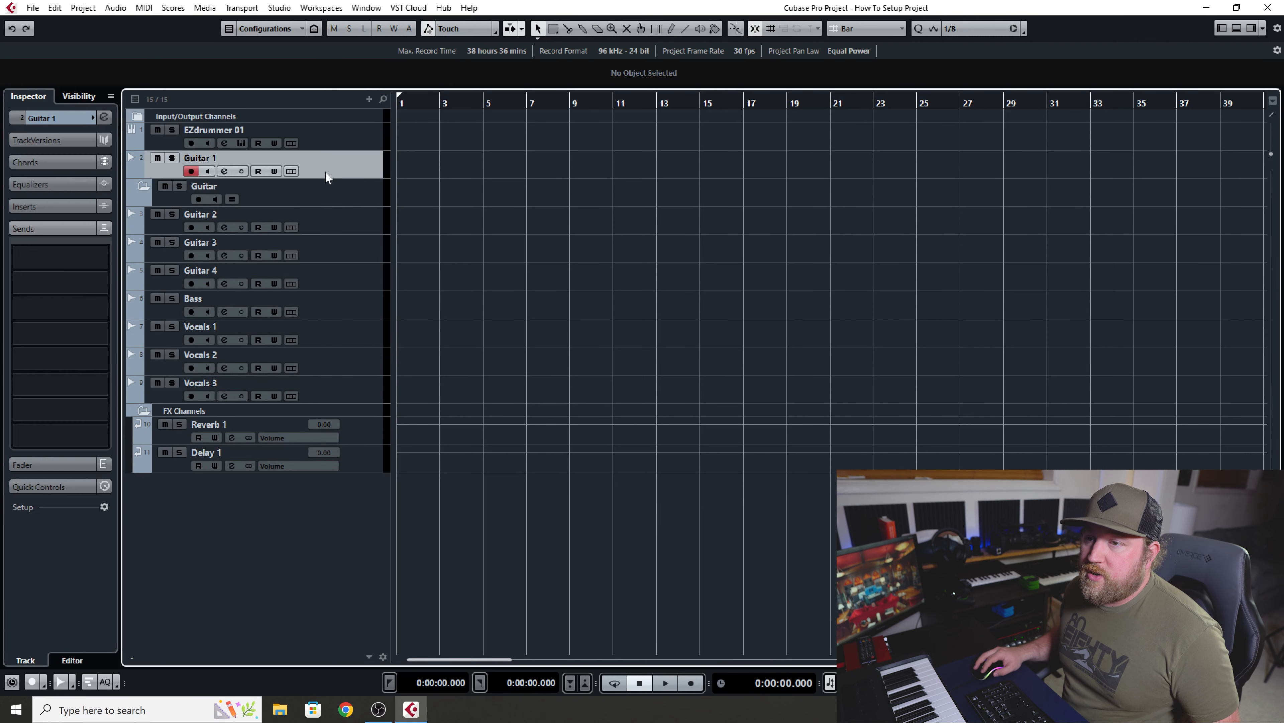
{"action": "left_click", "coordinate": [333, 270], "text": "shift"}
{"action": "left_click", "coordinate": [353, 256]}
{"action": "mouse_move", "coordinate": [346, 171]}
{"action": "left_mouse_down"}
{"action": "mouse_move", "coordinate": [339, 207]}
{"action": "mouse_move", "coordinate": [344, 194]}
{"action": "left_mouse_up"}
{"action": "left_click", "coordinate": [357, 231]}
{"action": "left_click", "coordinate": [351, 273], "text": "shift"}
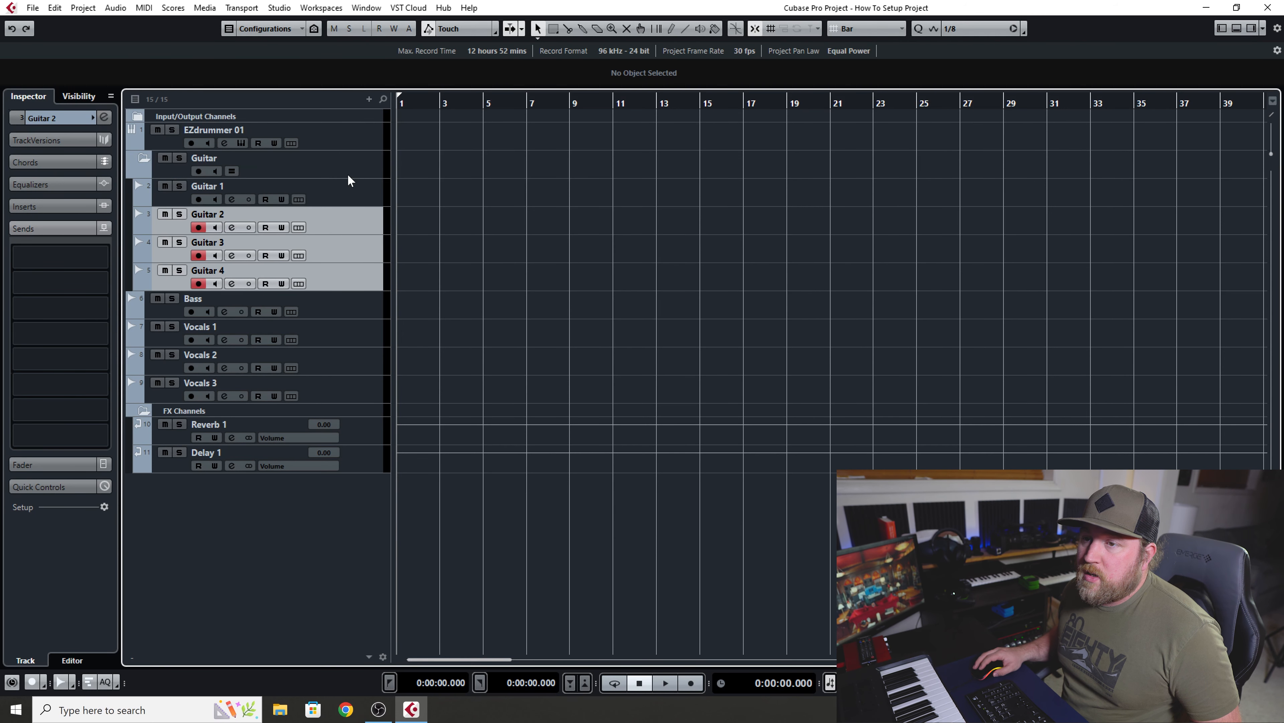
Collapse and expand the Guitar folder to check how it hides and shows its tracks.
{"action": "left_click", "coordinate": [143, 157]}
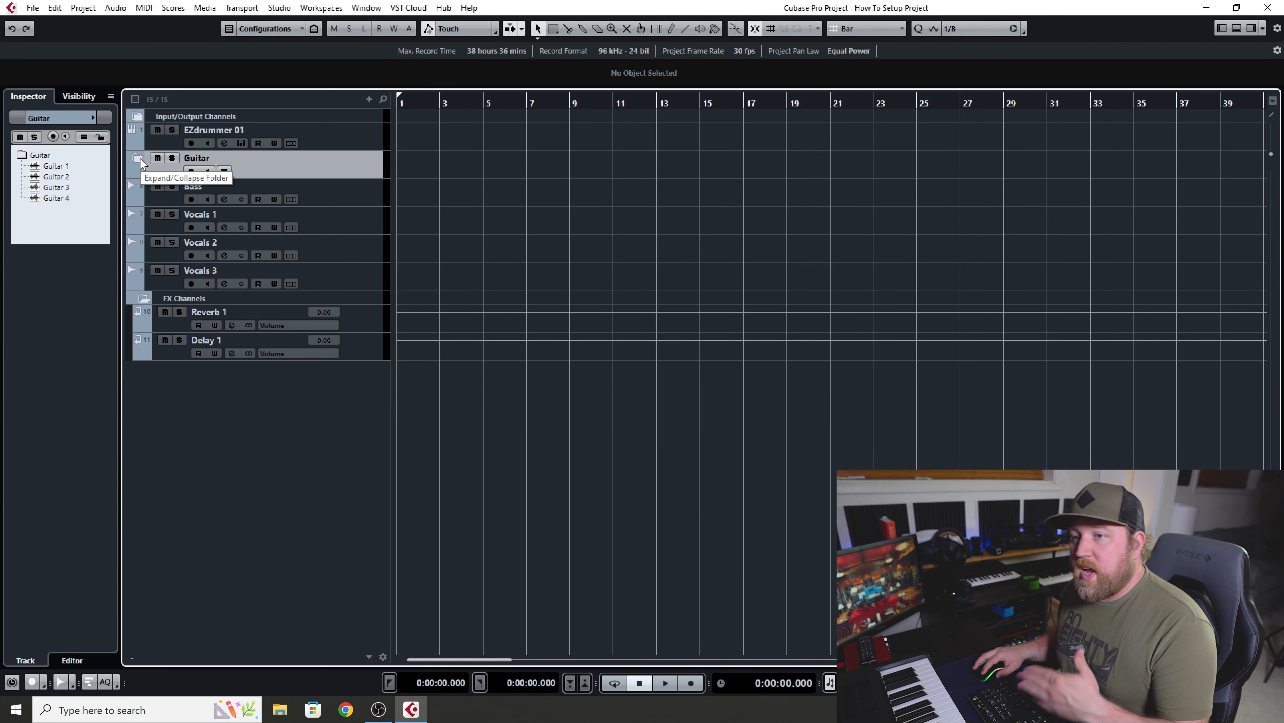
{"action": "left_click", "coordinate": [141, 159]}
{"action": "left_click", "coordinate": [141, 159]}
{"action": "left_click", "coordinate": [142, 159]}
{"action": "left_click", "coordinate": [143, 158]}
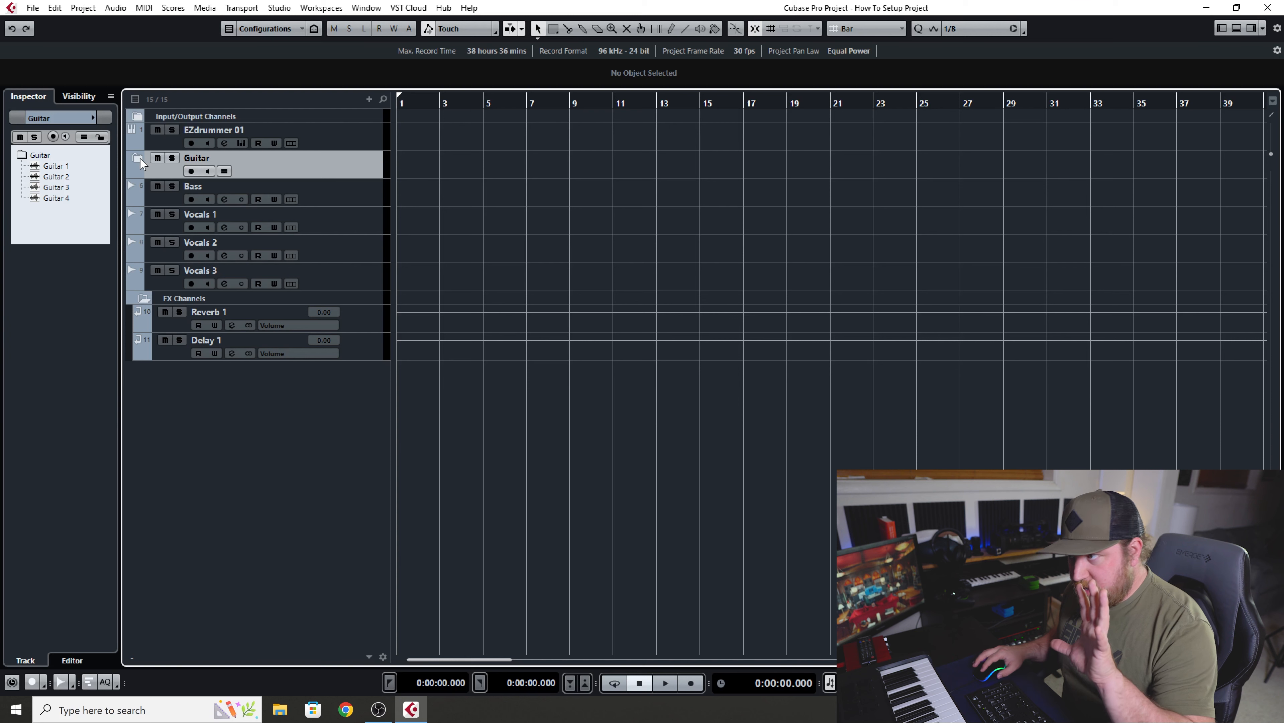
{"action": "left_click", "coordinate": [140, 159]}
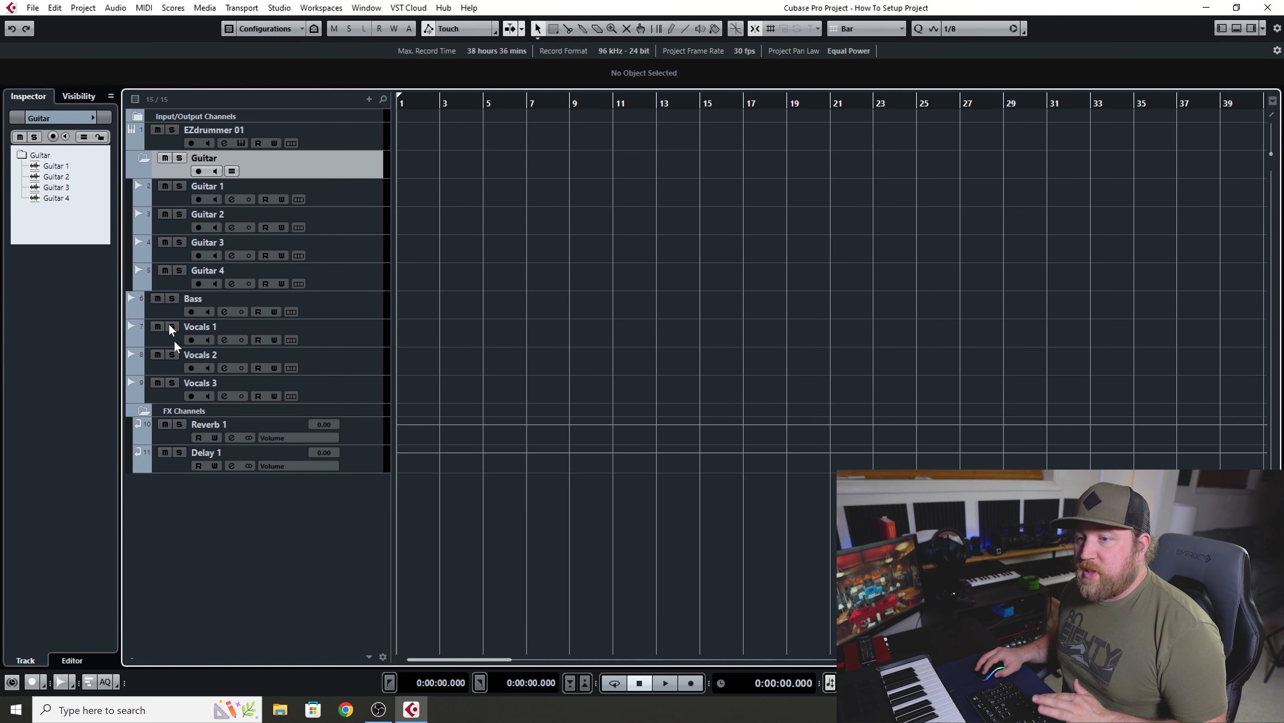
Add a folder track named Bass and move the Bass track into it.
{"action": "right_click", "coordinate": [273, 553]}
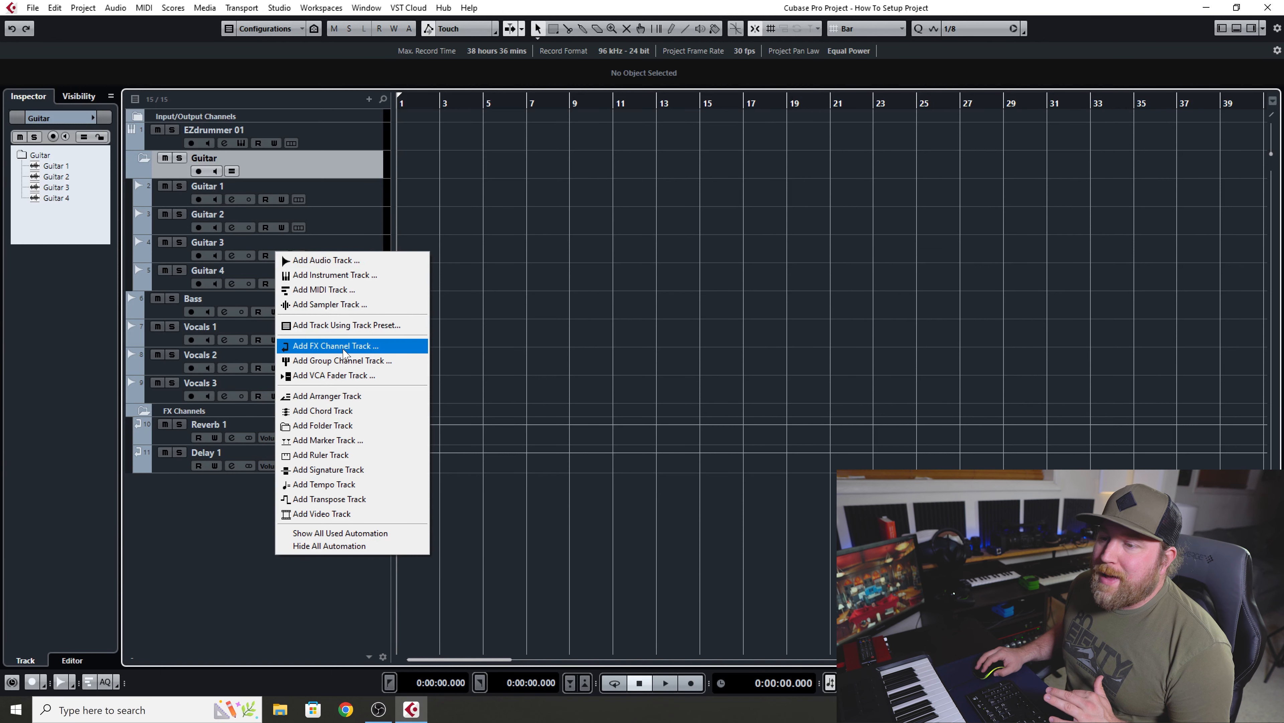
{"action": "left_click", "coordinate": [345, 425]}
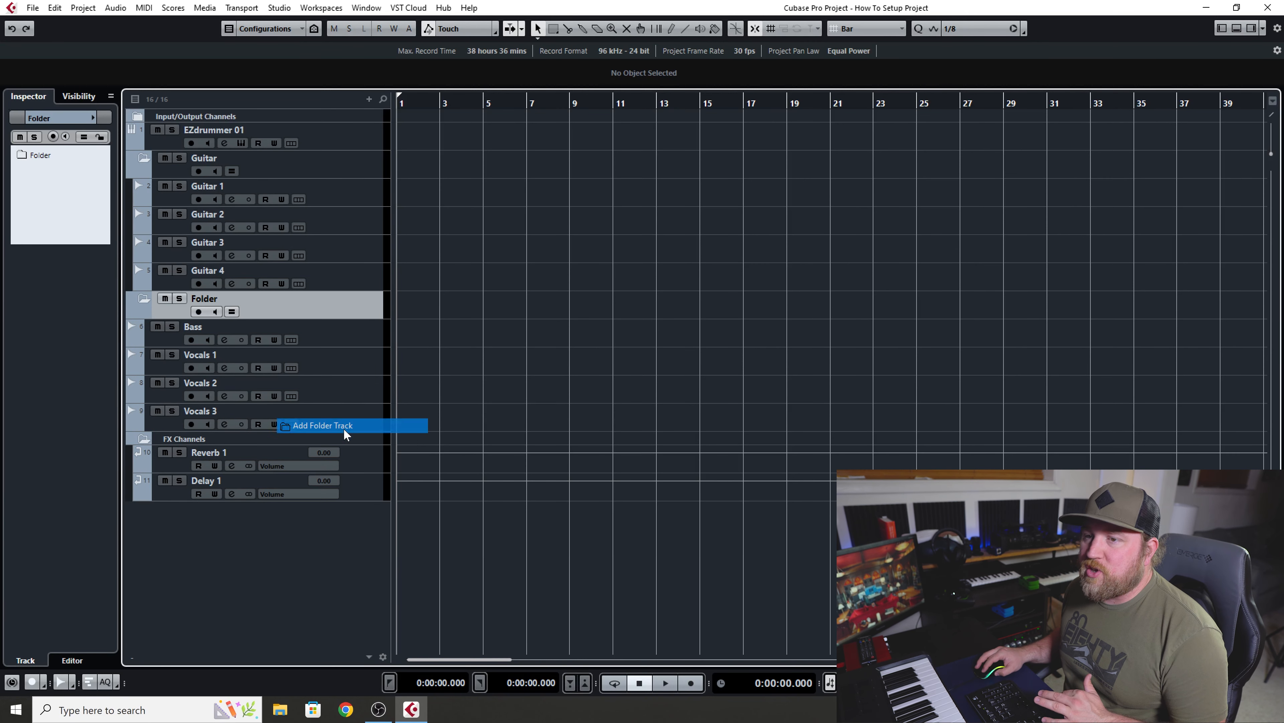
{"action": "double_click", "coordinate": [218, 299]}
{"action": "type", "text": "Bass"}
{"action": "key", "text": "Return"}
{"action": "left_click_drag", "start_coordinate": [324, 336], "coordinate": [328, 307]}
Duplicate the Bass track inside the Bass folder and rename the copy Sub Bass.
{"action": "right_click", "coordinate": [336, 334]}
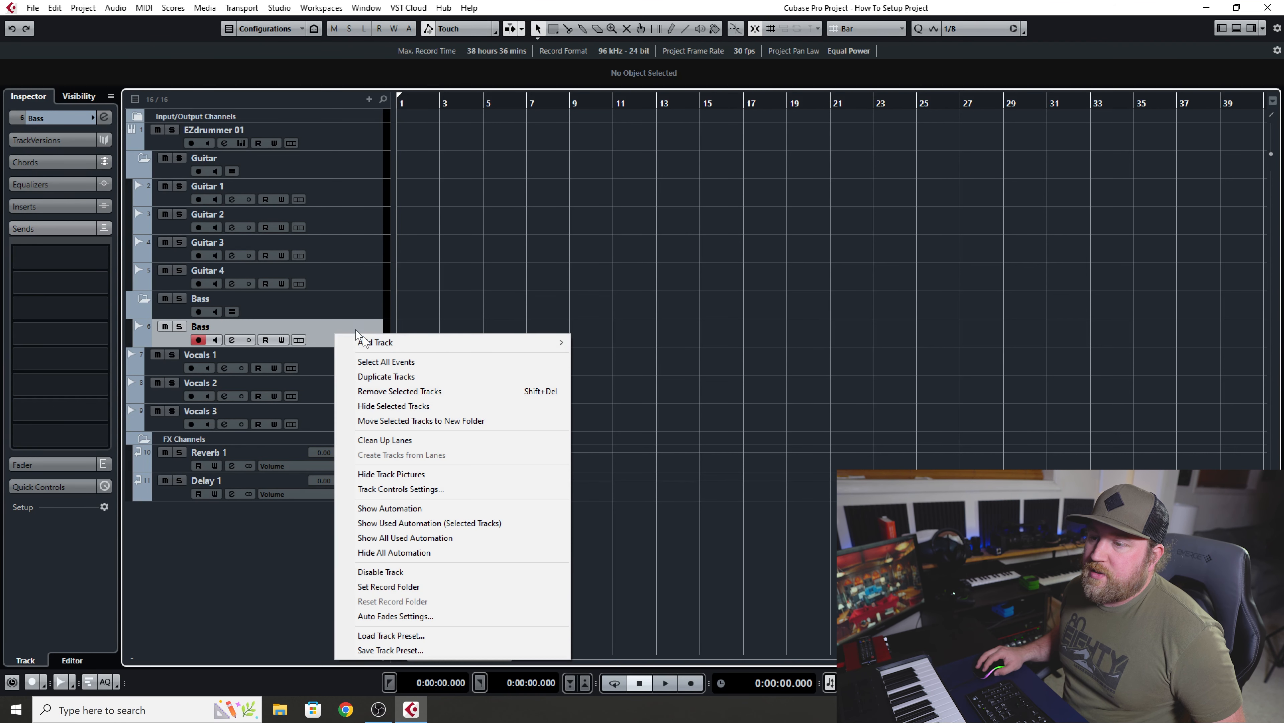
{"action": "left_click", "coordinate": [374, 380]}
{"action": "double_click", "coordinate": [235, 358]}
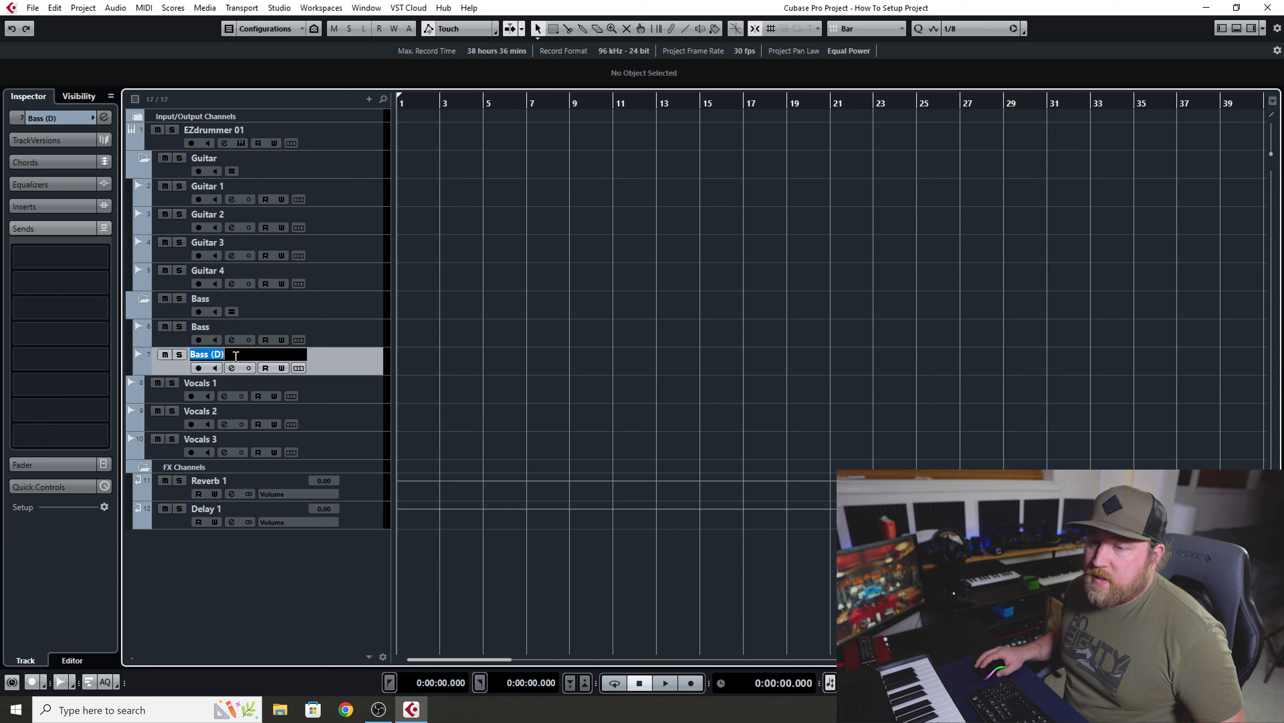
{"action": "type", "text": "Sub Bass"}
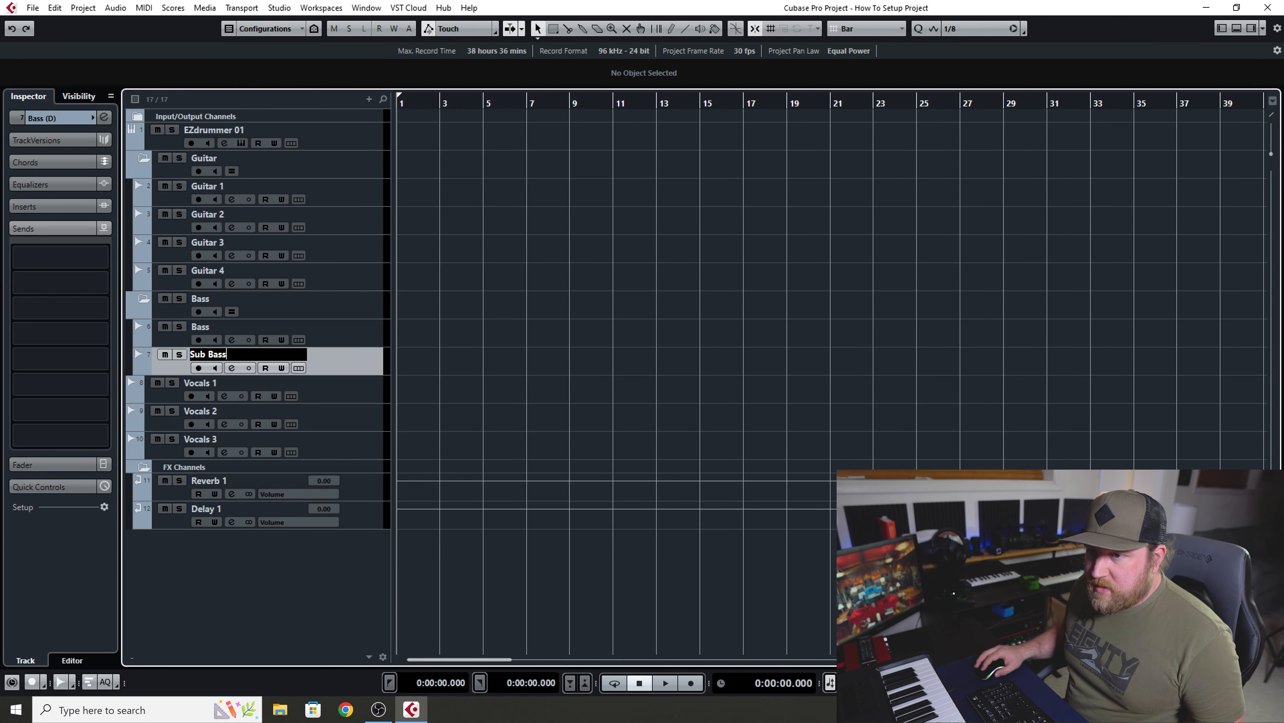
{"action": "key", "text": "Return"}
Add a folder track, move it out of the Bass folder to just below Vocals 1, and name it Vocals.
{"action": "right_click", "coordinate": [285, 576]}
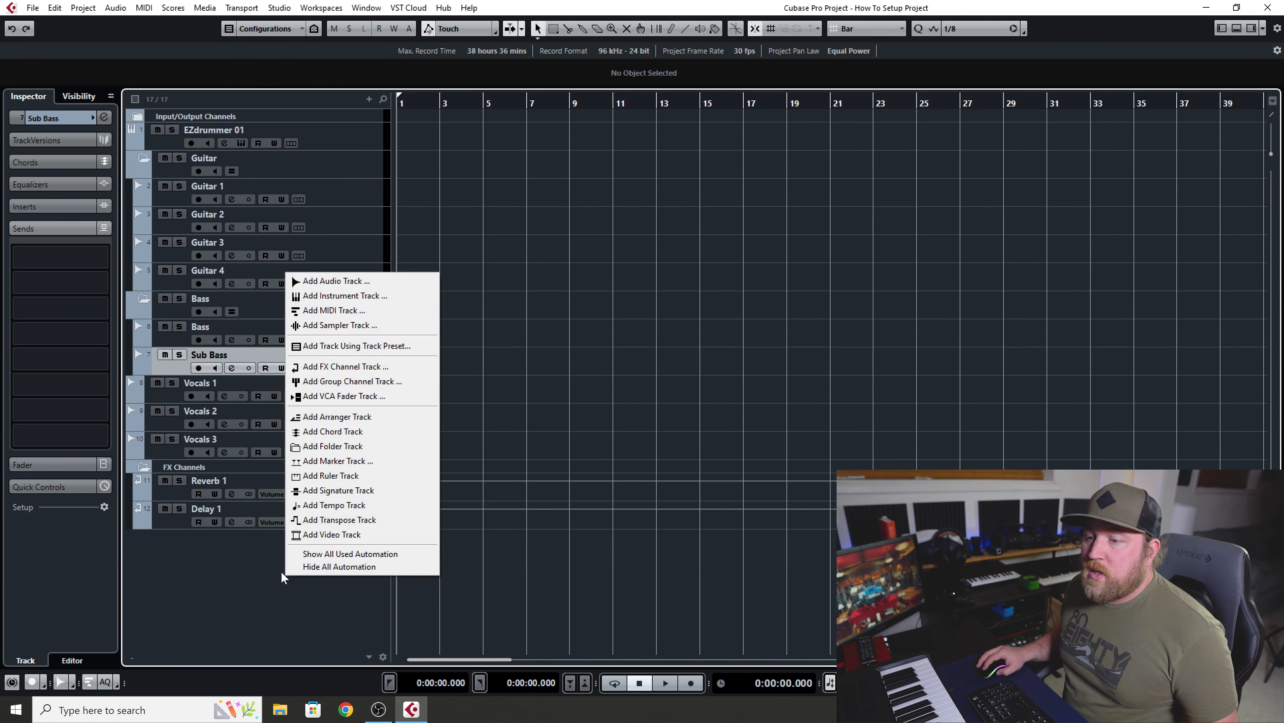
{"action": "left_click", "coordinate": [323, 446]}
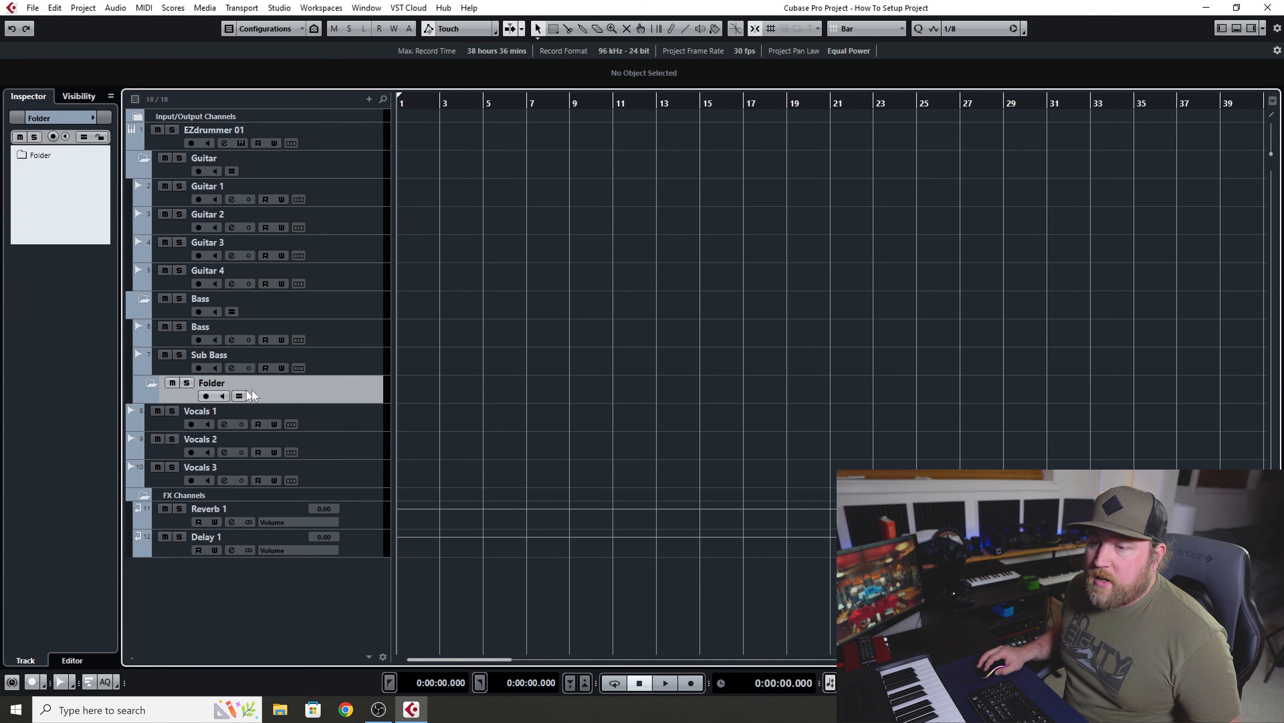
{"action": "left_click_drag", "start_coordinate": [281, 401], "coordinate": [281, 428]}
{"action": "double_click", "coordinate": [215, 411]}
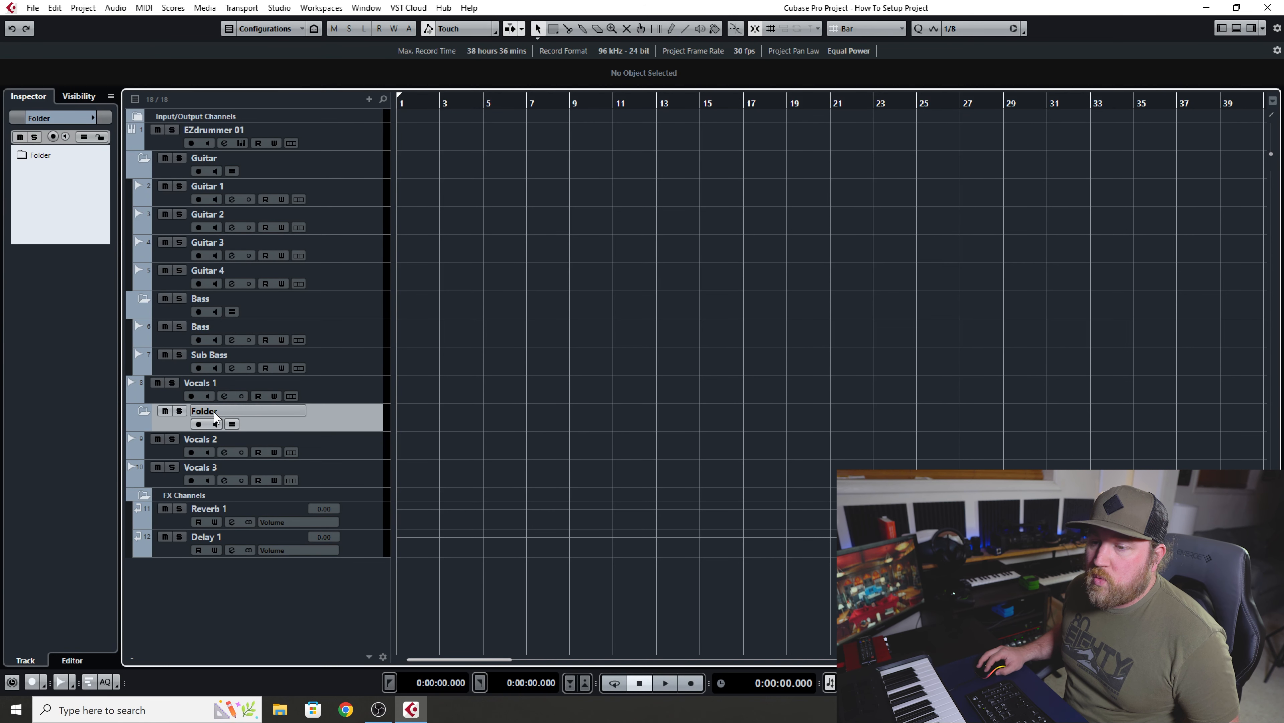
{"action": "type", "text": "Vocals"}
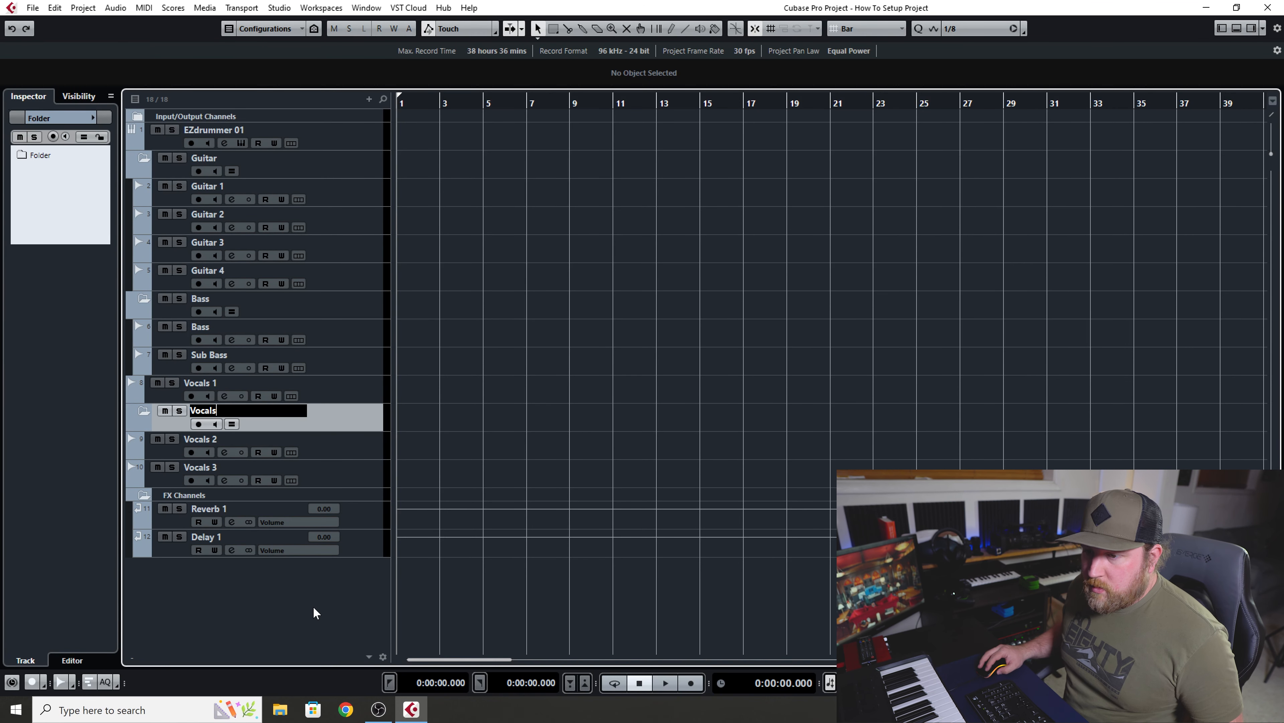
{"action": "key", "text": "Return"}
Move the Vocals 1, Vocals 2 and Vocals 3 tracks into the Vocals folder.
{"action": "left_click_drag", "start_coordinate": [344, 400], "coordinate": [343, 411]}
{"action": "left_click", "coordinate": [347, 451]}
{"action": "left_click", "coordinate": [350, 481], "text": "shift"}
{"action": "left_click_drag", "start_coordinate": [350, 480], "coordinate": [356, 396]}
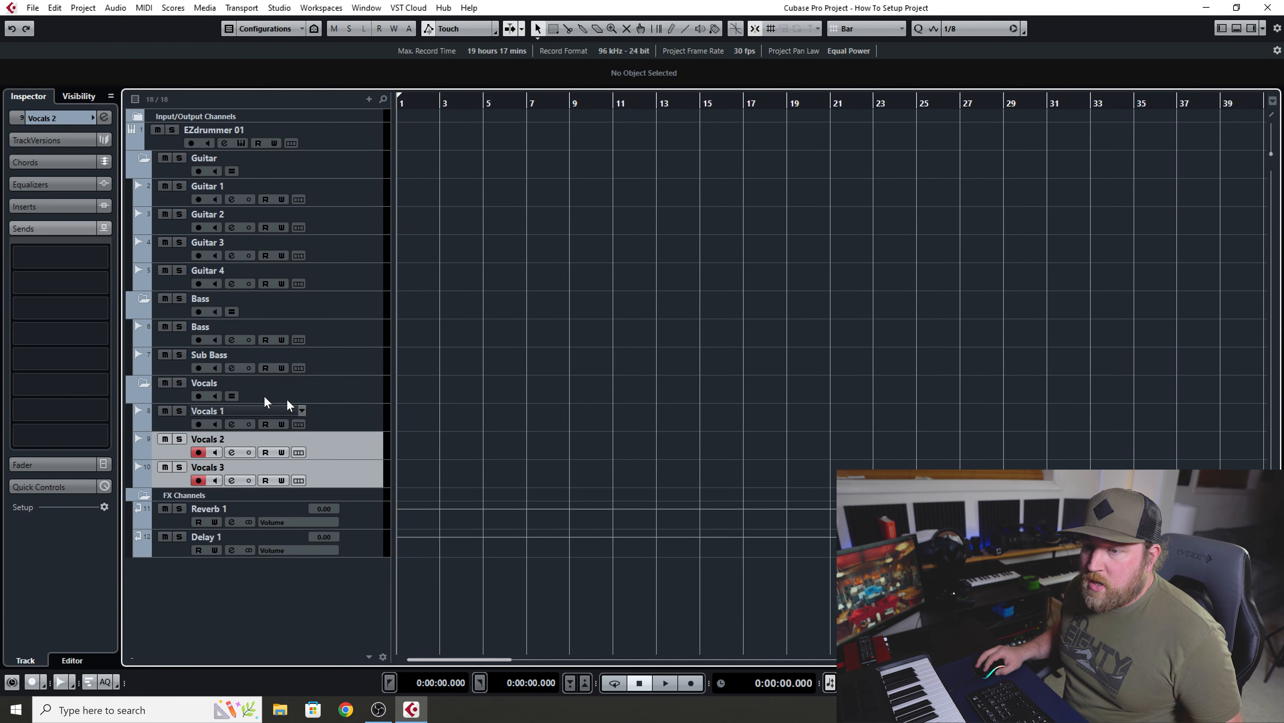
Collapse the Vocals, Bass and Guitar folders.
{"action": "left_click", "coordinate": [144, 385]}
{"action": "left_click", "coordinate": [144, 299]}
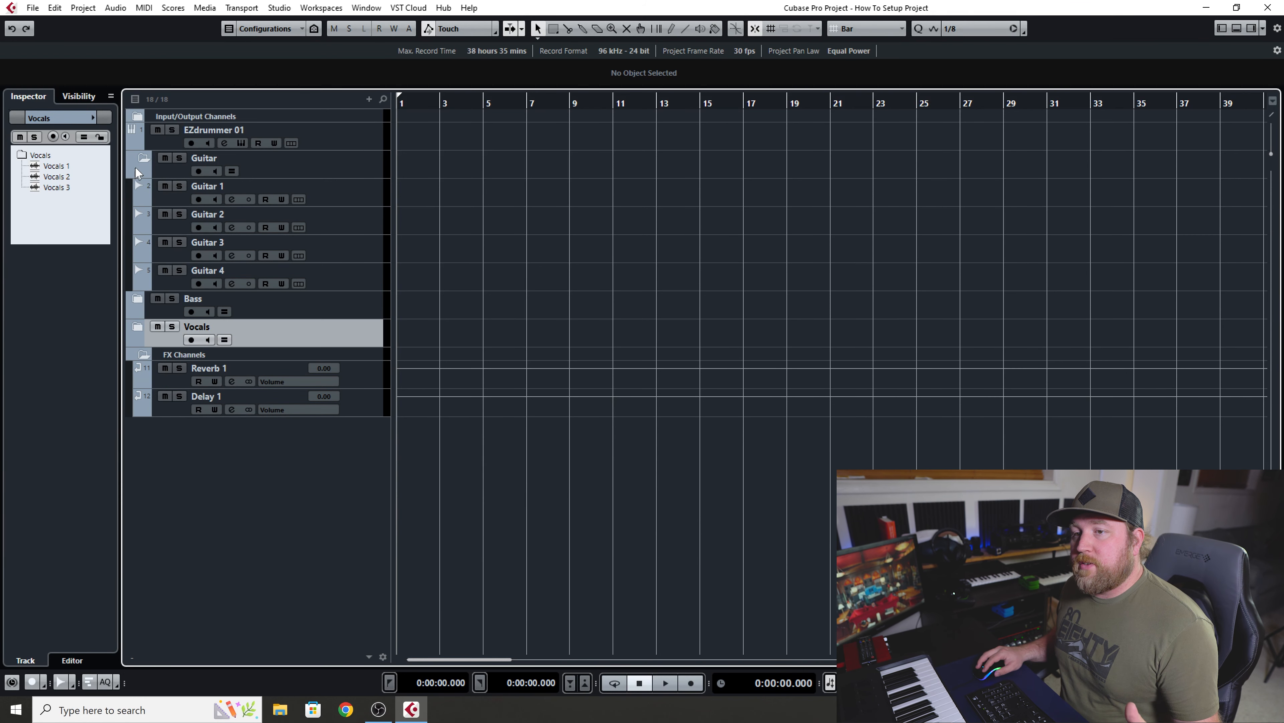
{"action": "left_click", "coordinate": [144, 158]}
Add a folder track named Drums above the Guitar folder, put the EZdrummer 01 track inside it and collapse the folder.
{"action": "right_click", "coordinate": [241, 428]}
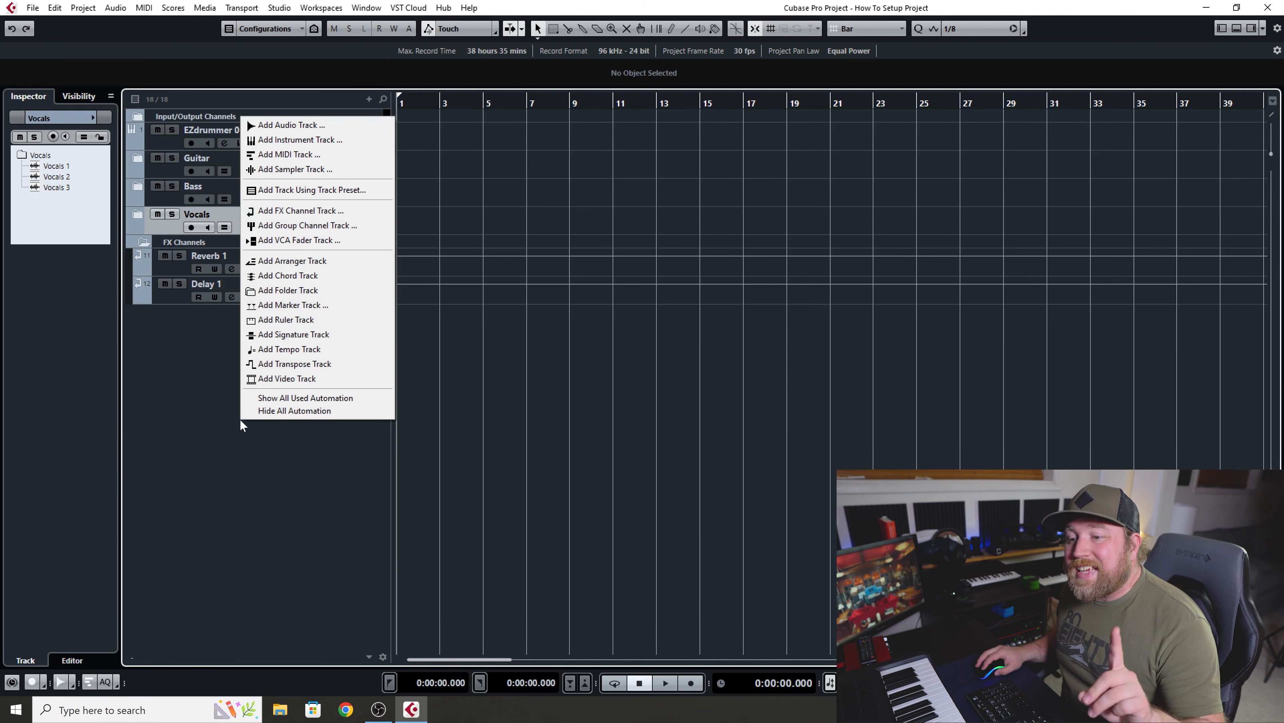
{"action": "left_click", "coordinate": [316, 287]}
{"action": "double_click", "coordinate": [217, 241]}
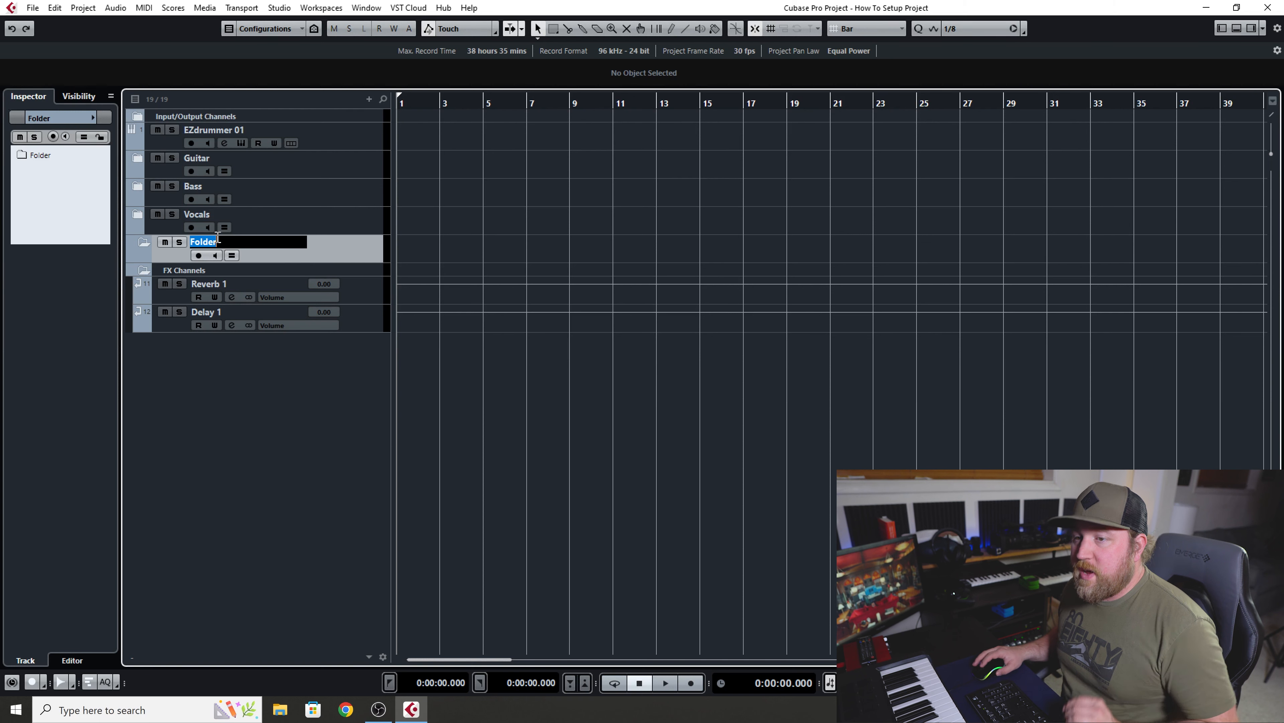
{"action": "type", "text": "Drums"}
{"action": "key", "text": "Return"}
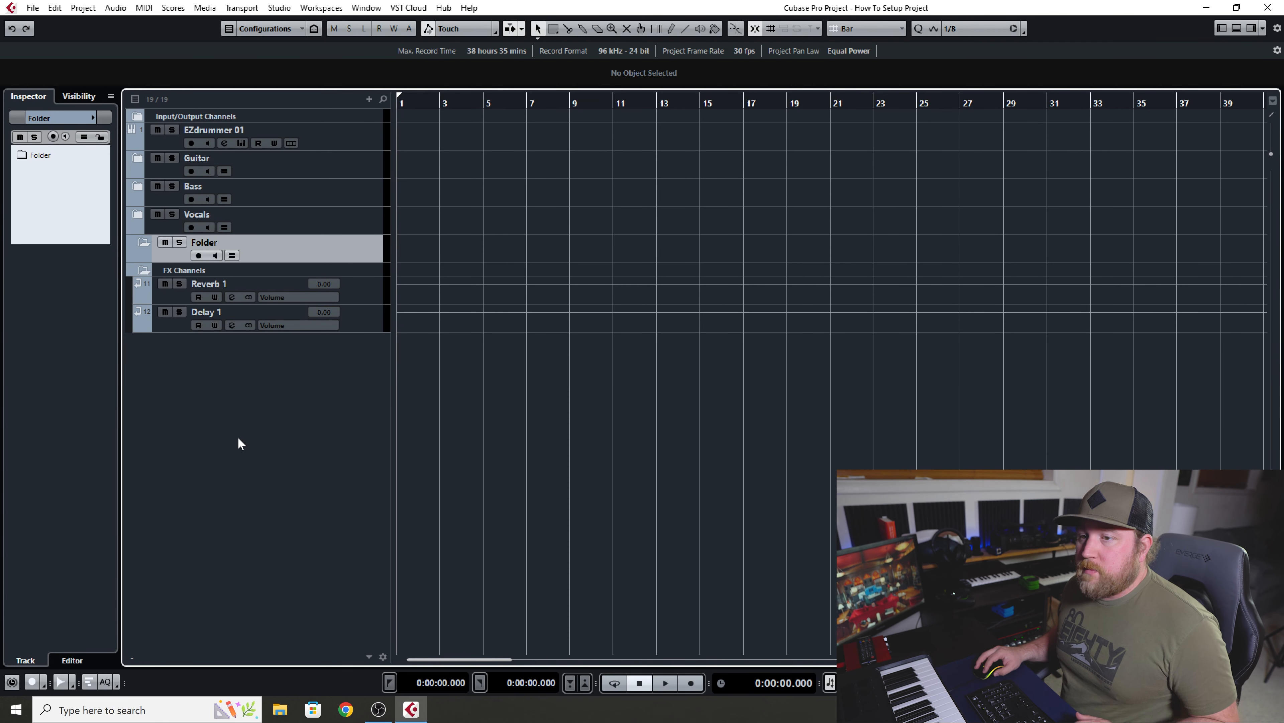
{"action": "left_click_drag", "start_coordinate": [336, 248], "coordinate": [334, 148]}
{"action": "left_click", "coordinate": [144, 132]}
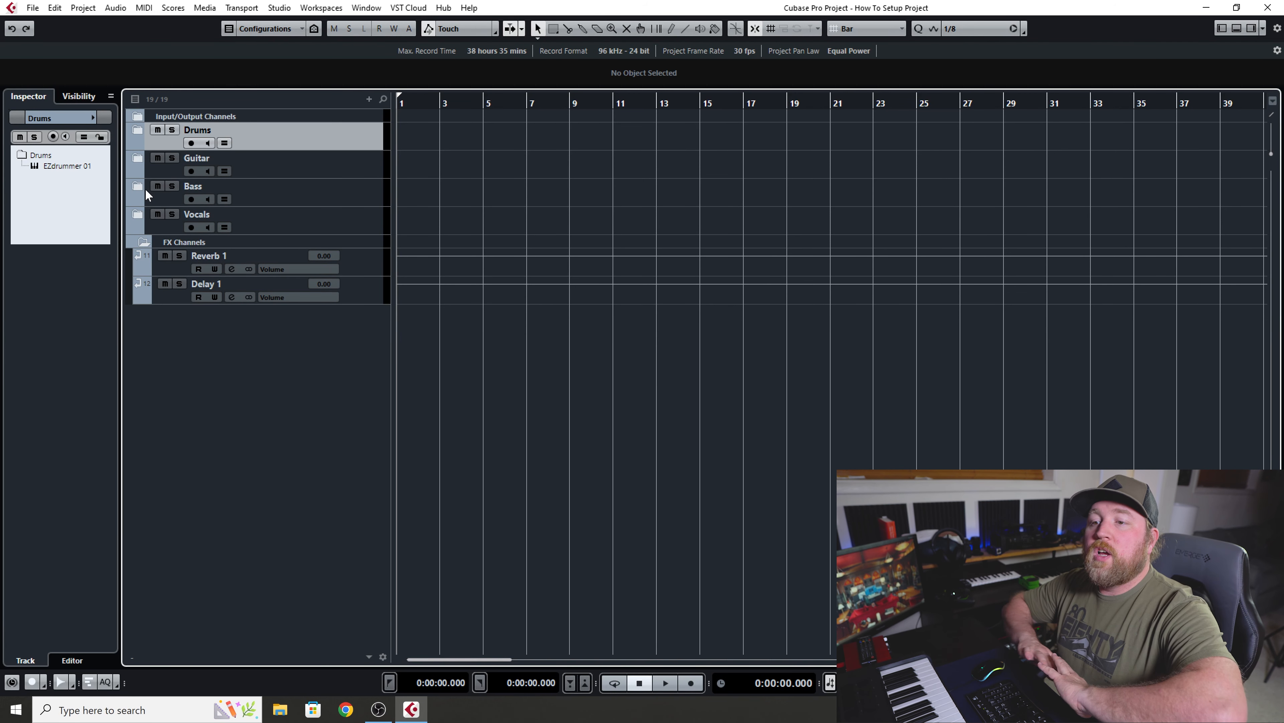
Expand and collapse the Guitar and Bass folders to review the tracks inside them.
{"action": "left_click", "coordinate": [141, 160]}
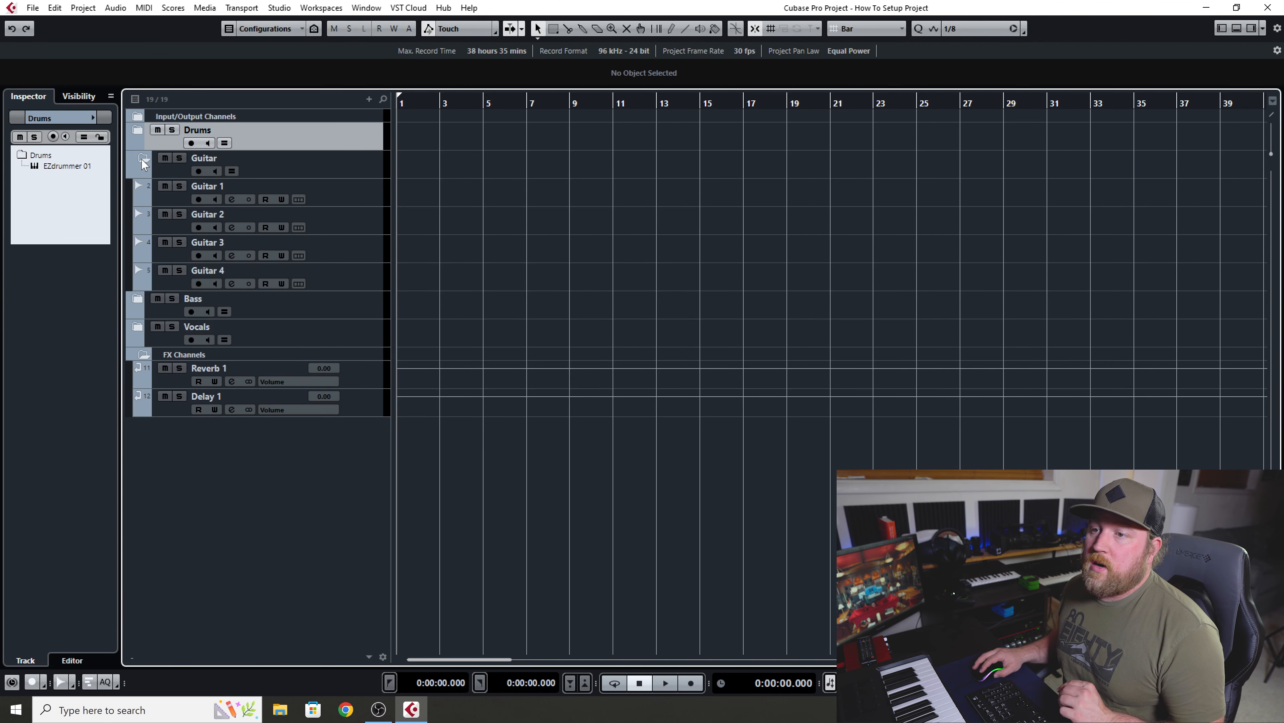
{"action": "left_click", "coordinate": [324, 196]}
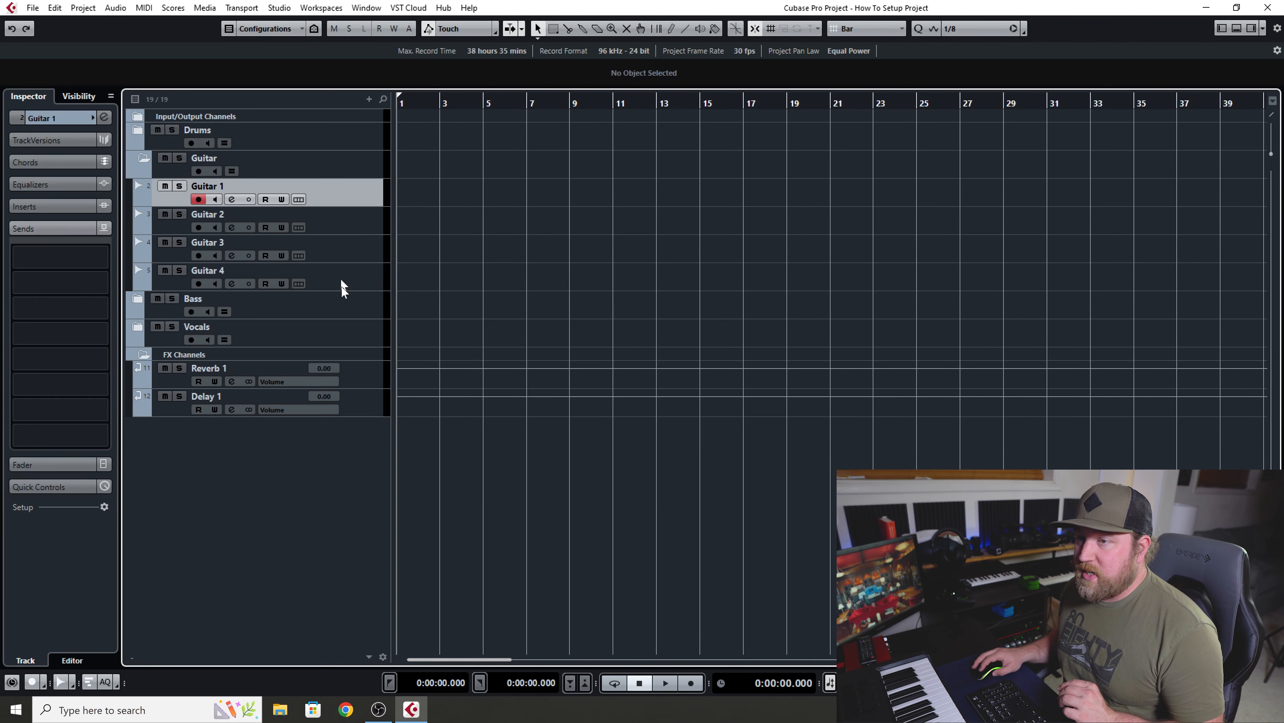
{"action": "left_click", "coordinate": [146, 161]}
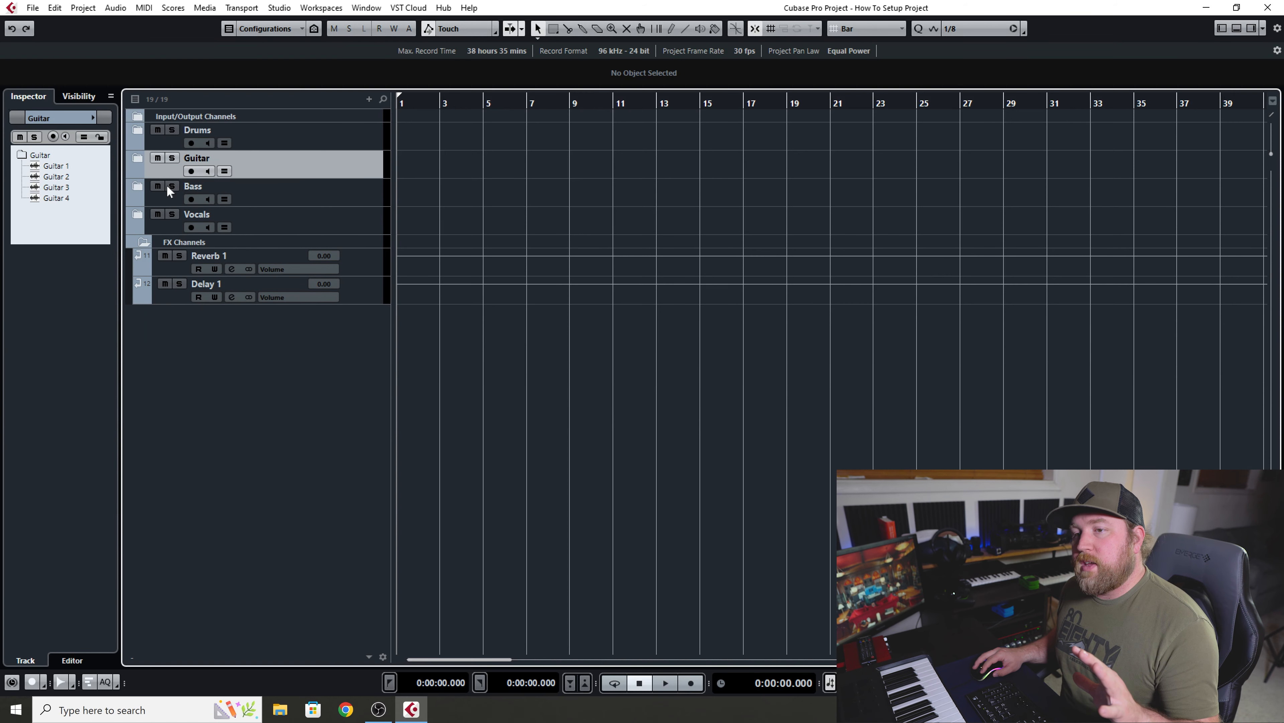
{"action": "left_click", "coordinate": [140, 187]}
{"action": "left_click", "coordinate": [144, 188]}
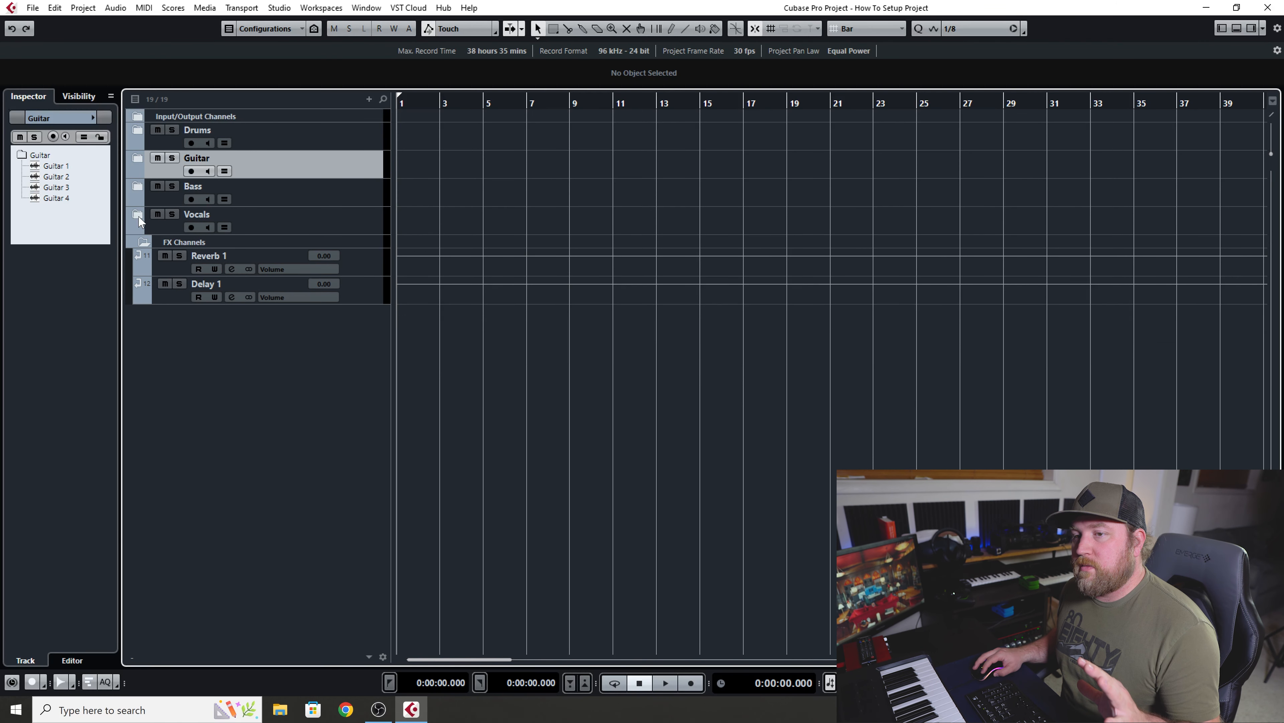
{"action": "left_click", "coordinate": [144, 188]}
{"action": "left_click", "coordinate": [140, 188]}
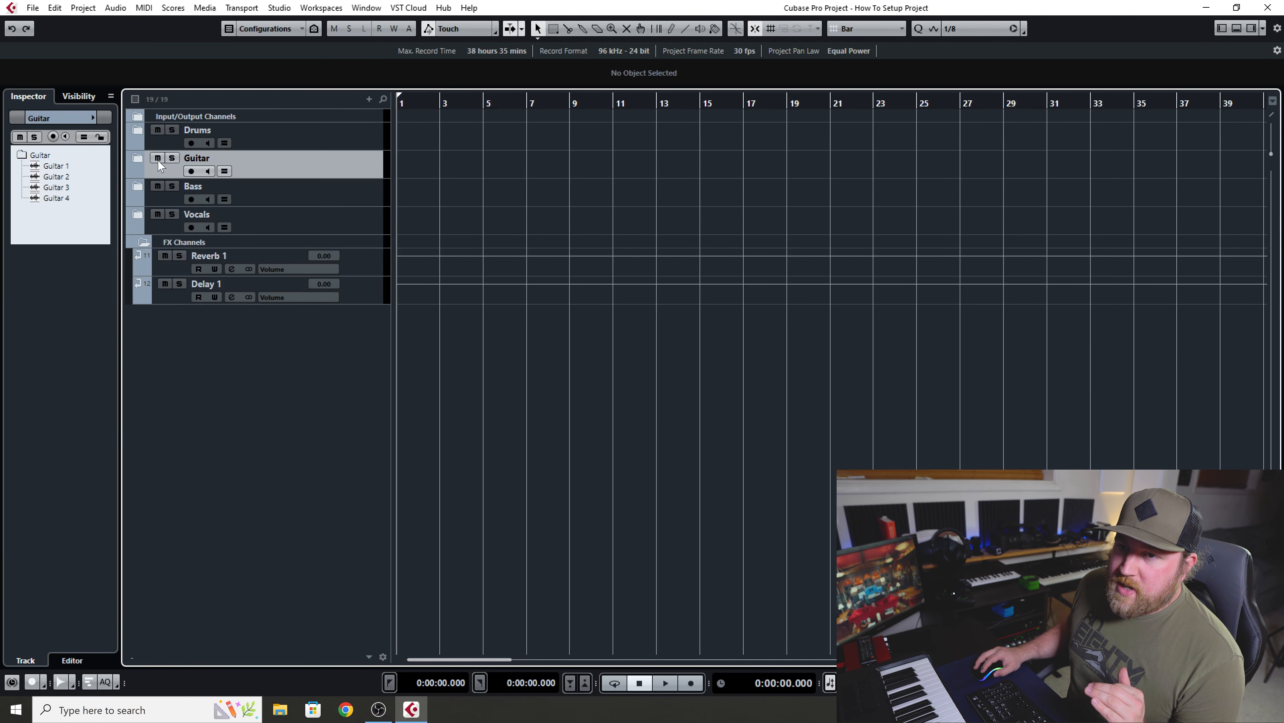
Expand the Guitar folder, add a stereo group channel named Guitar routed to Stereo Out, and move it above the Drums folder.
{"action": "left_click", "coordinate": [140, 159]}
{"action": "right_click", "coordinate": [263, 472]}
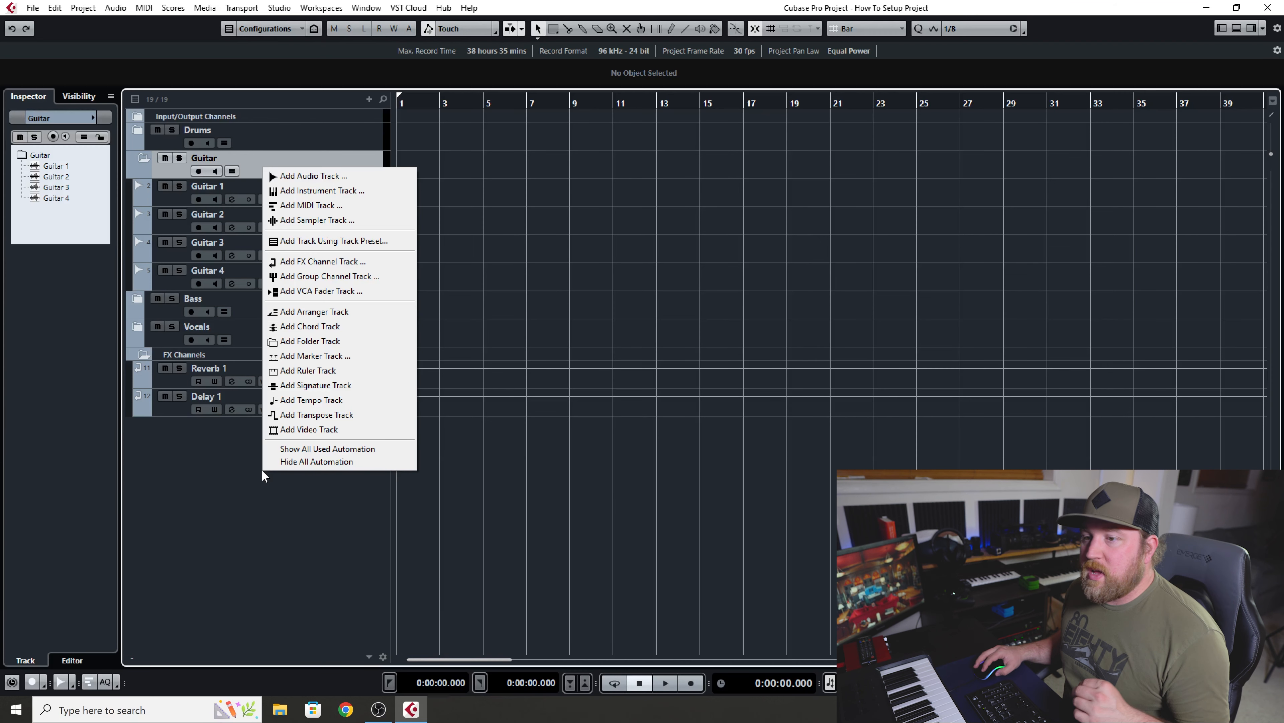
{"action": "left_click", "coordinate": [344, 279]}
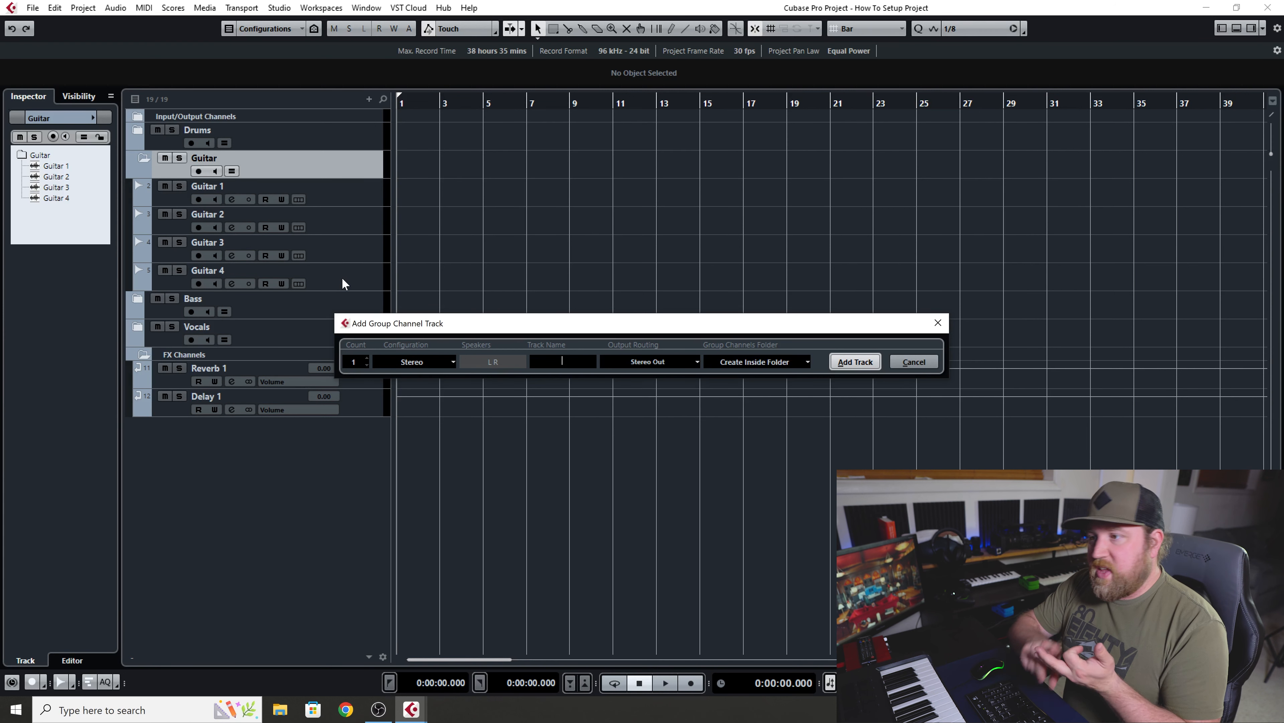
{"action": "type", "text": "Guitar"}
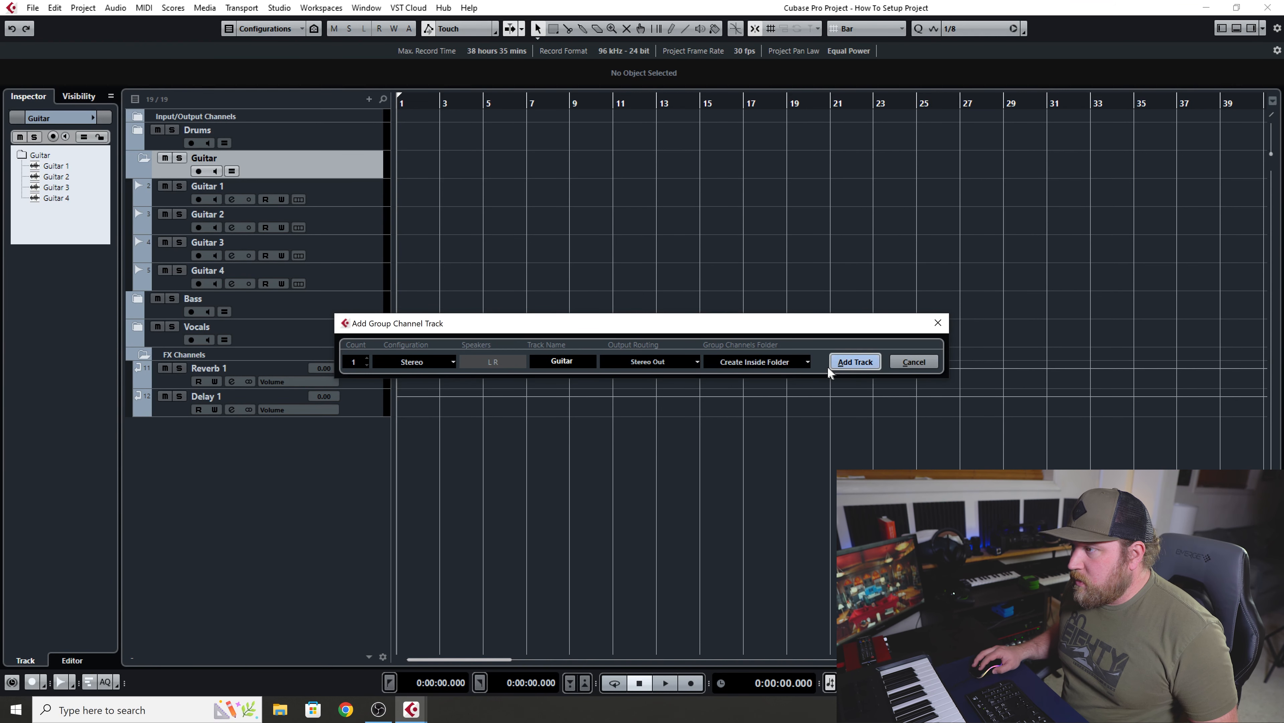
{"action": "left_click", "coordinate": [852, 363]}
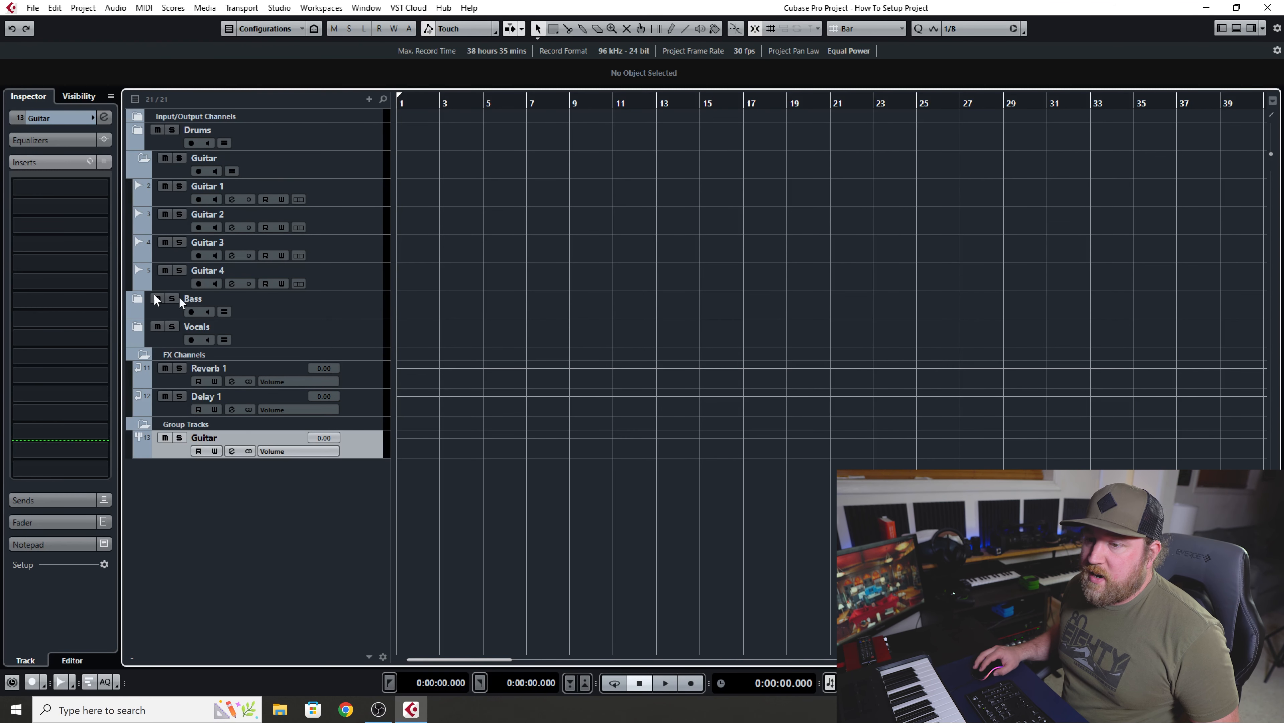
{"action": "left_click_drag", "start_coordinate": [359, 449], "coordinate": [340, 123]}
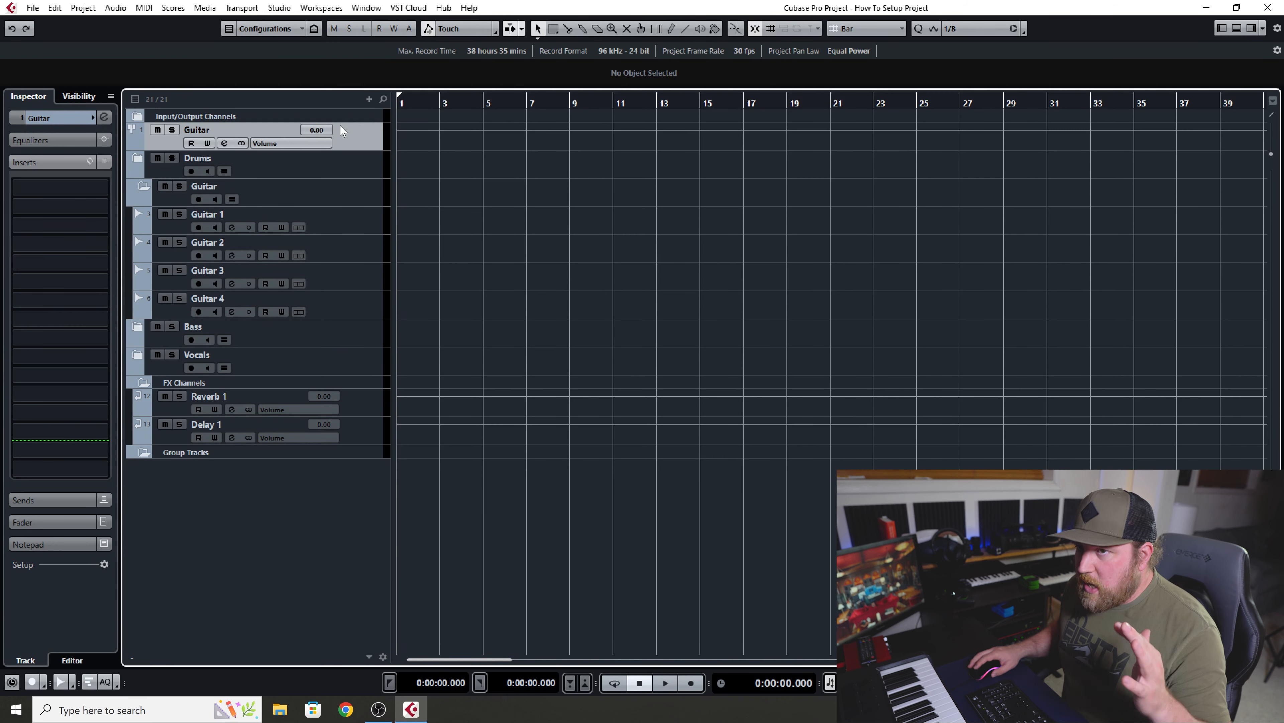
Route the outputs of the Guitar 1 and Guitar 2 tracks to the Guitar group channel.
{"action": "left_click", "coordinate": [348, 220]}
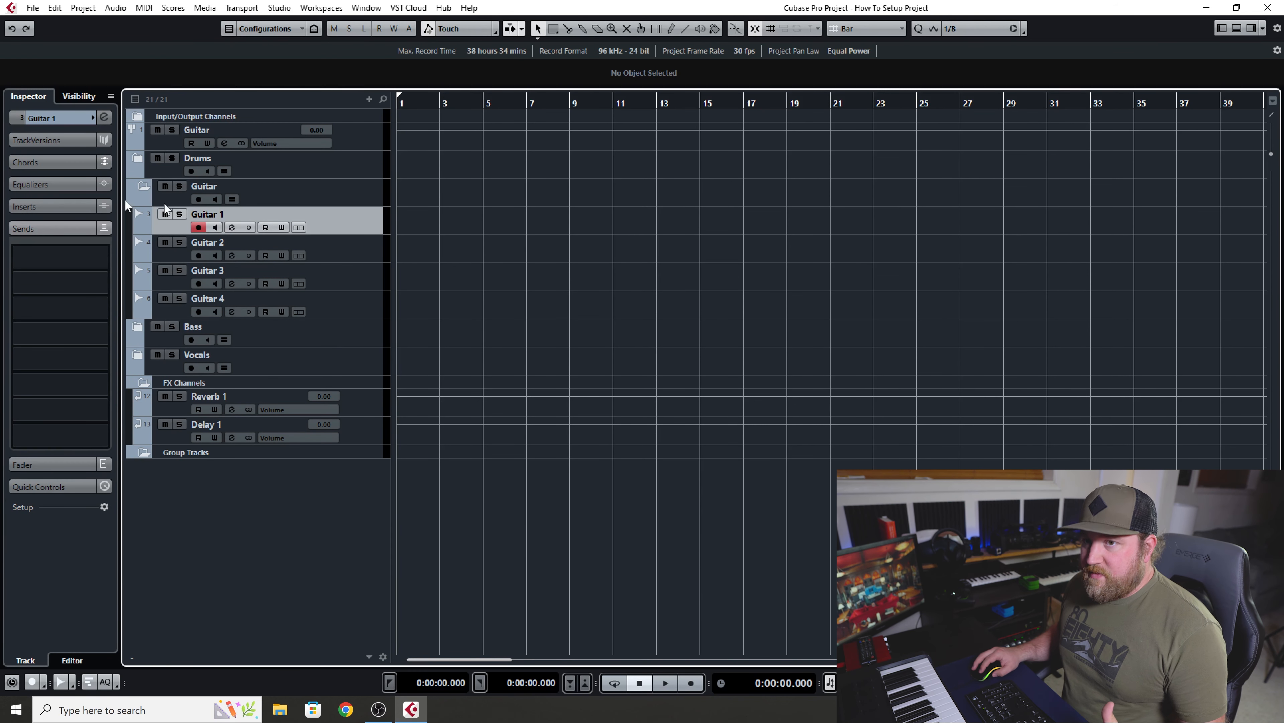
{"action": "left_click", "coordinate": [56, 117]}
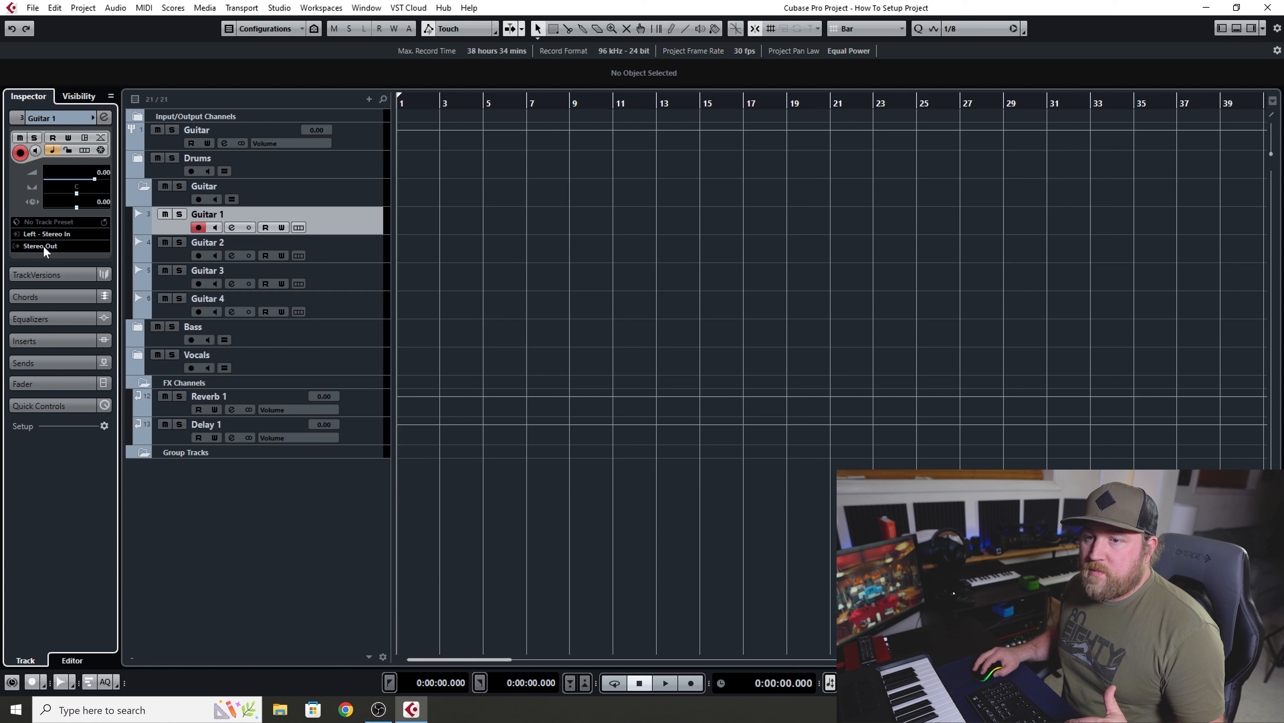
{"action": "left_click", "coordinate": [43, 245]}
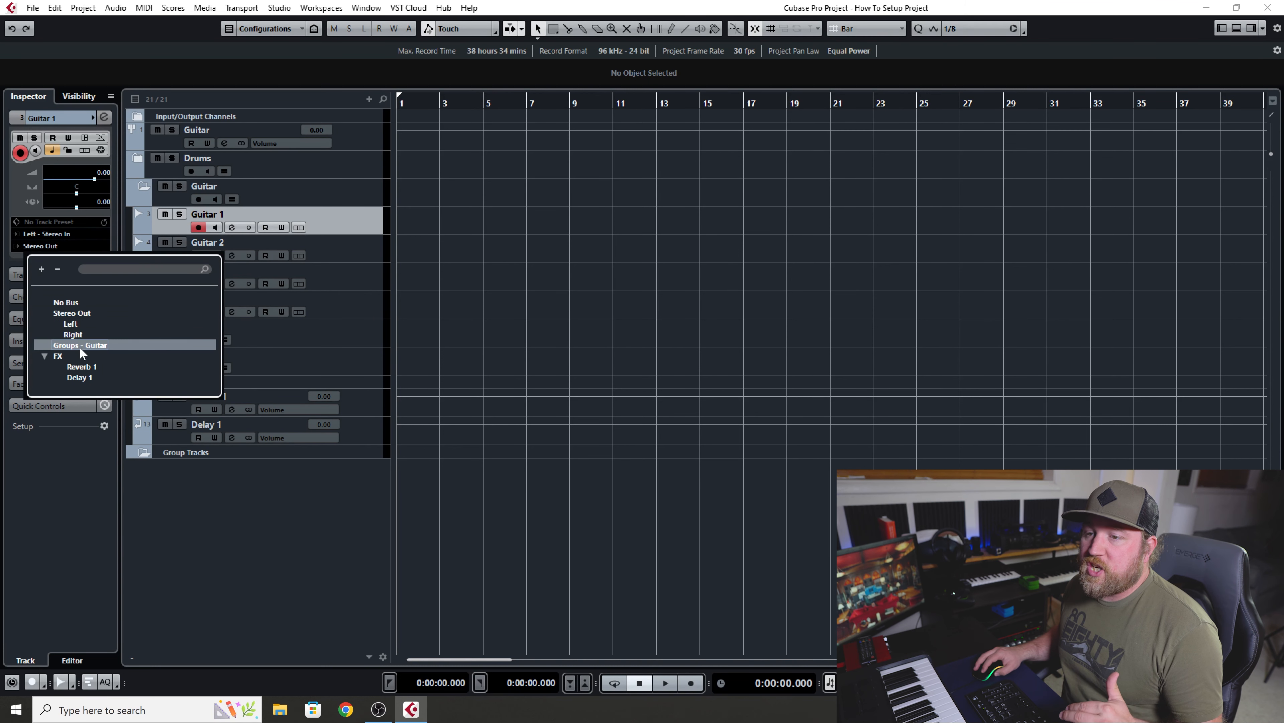
{"action": "left_click", "coordinate": [79, 347]}
{"action": "left_click", "coordinate": [324, 261]}
{"action": "left_click", "coordinate": [50, 248]}
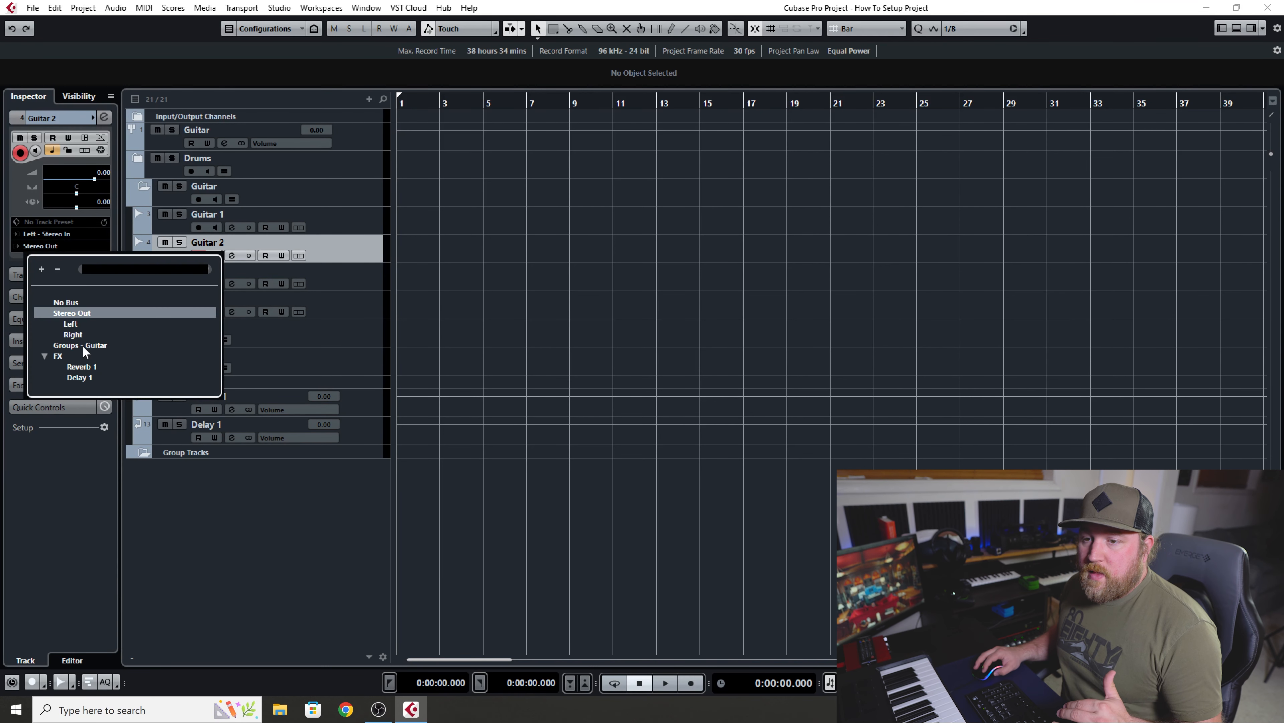
{"action": "left_click", "coordinate": [80, 345]}
Route the outputs of Guitar 3 and Guitar 4 to the Guitar group and collapse the Guitar folder.
{"action": "left_click", "coordinate": [334, 283]}
{"action": "left_click", "coordinate": [42, 247]}
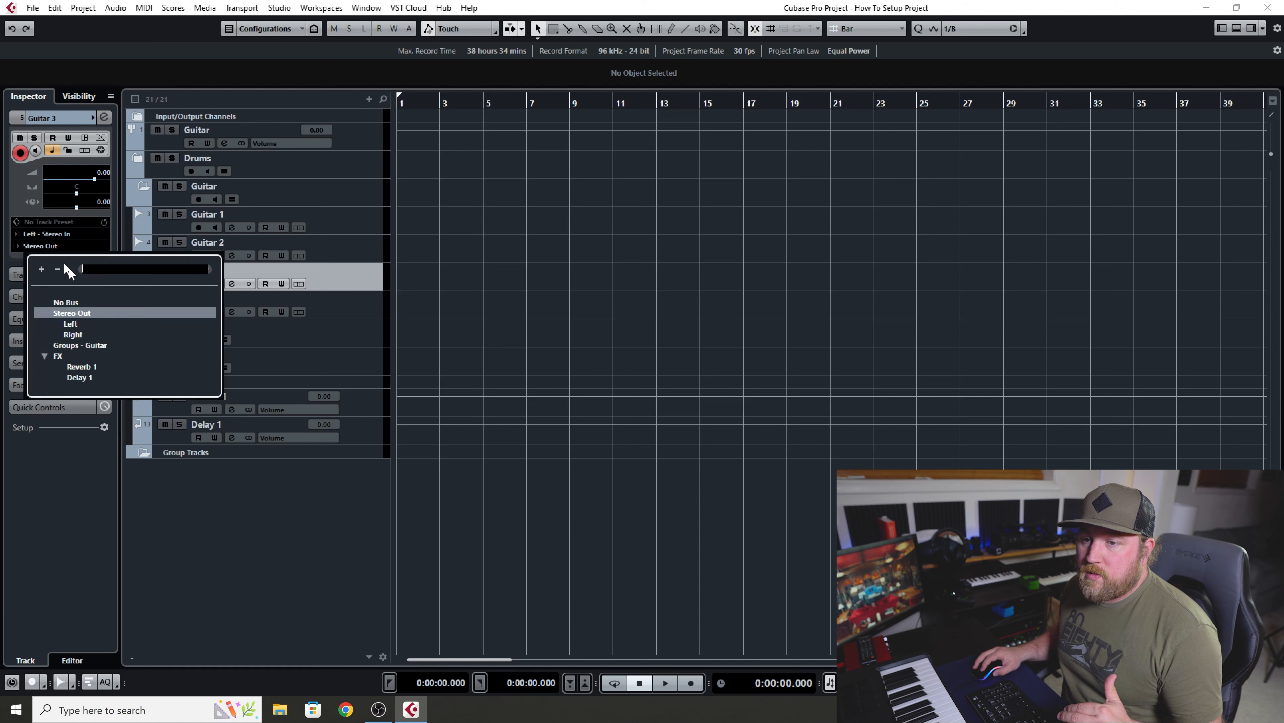
{"action": "left_click", "coordinate": [87, 344]}
{"action": "left_click", "coordinate": [354, 312]}
{"action": "left_click", "coordinate": [25, 244]}
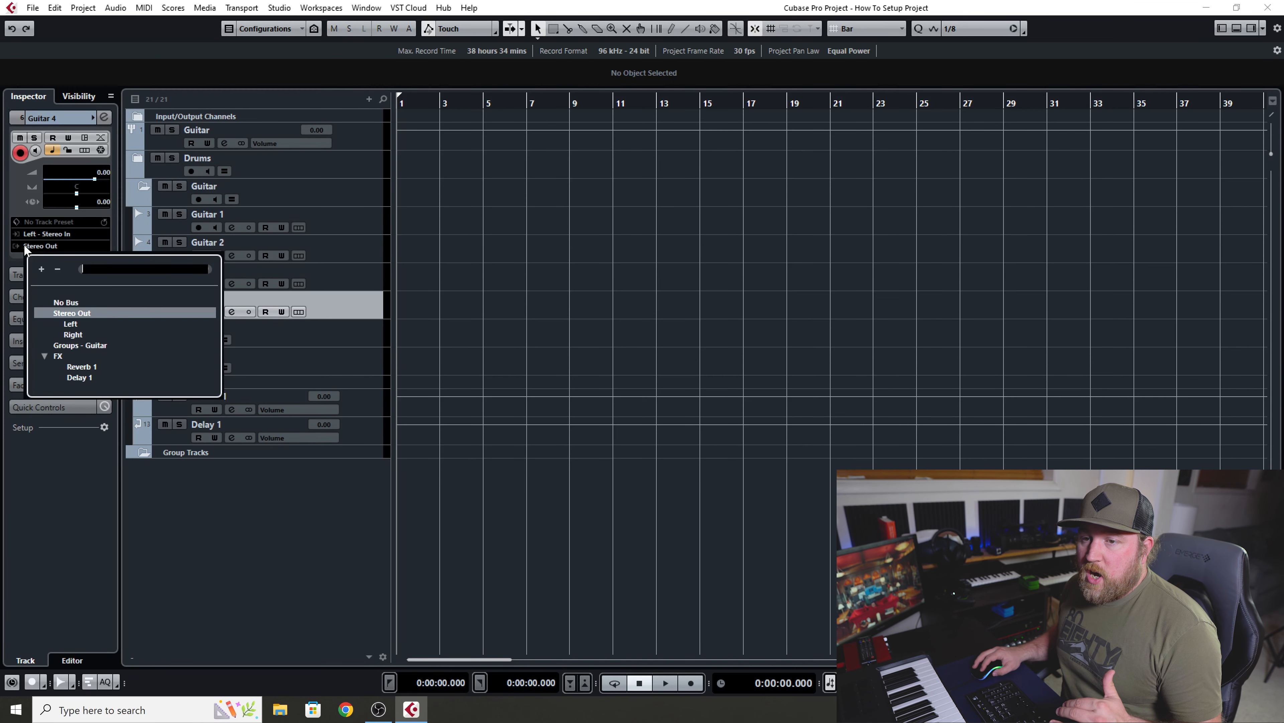
{"action": "left_click", "coordinate": [84, 346]}
{"action": "left_click", "coordinate": [144, 186]}
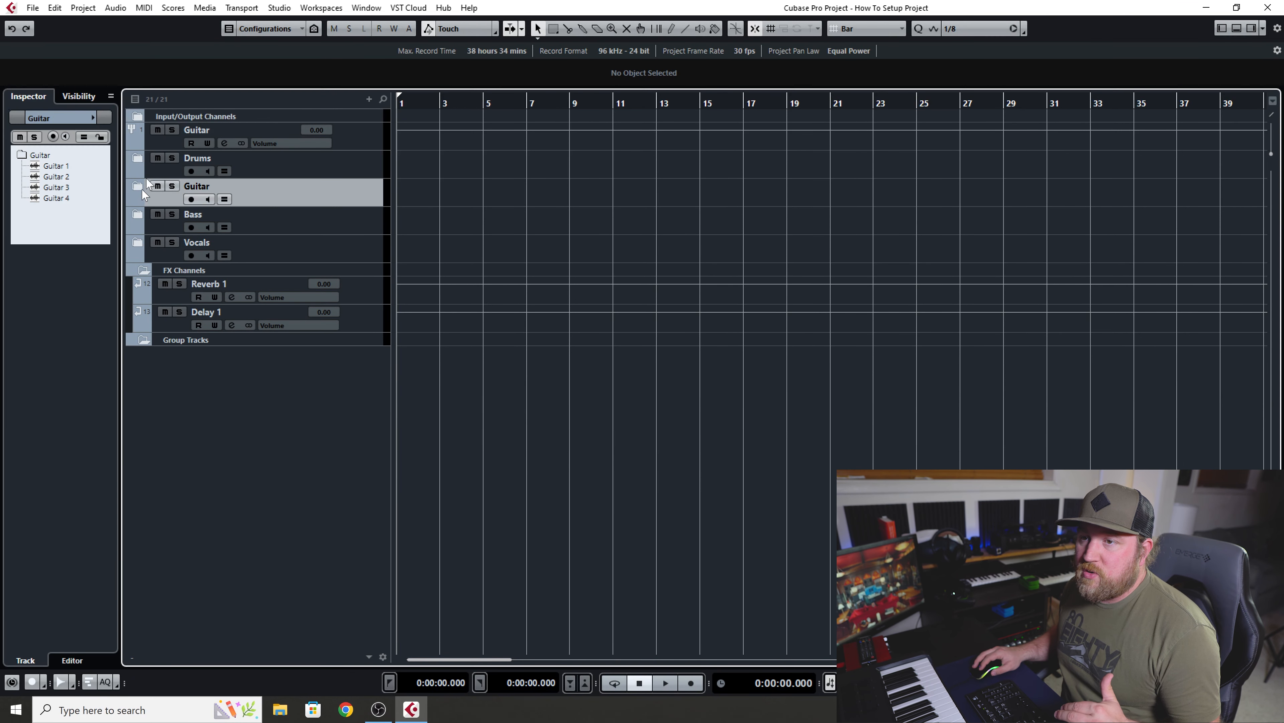
Browse the Dynamics insert effects available for the Guitar group channel and review the tracks in the Guitar folder.
{"action": "left_click", "coordinate": [364, 140]}
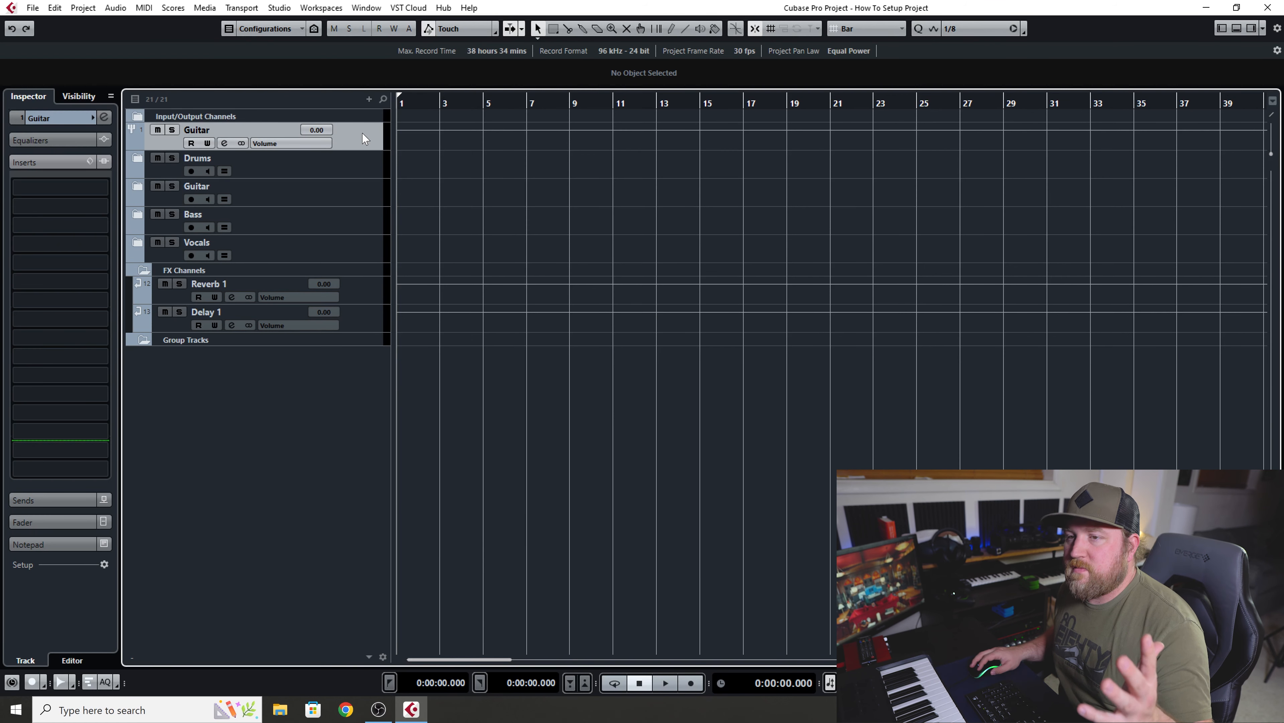
{"action": "left_click", "coordinate": [94, 188]}
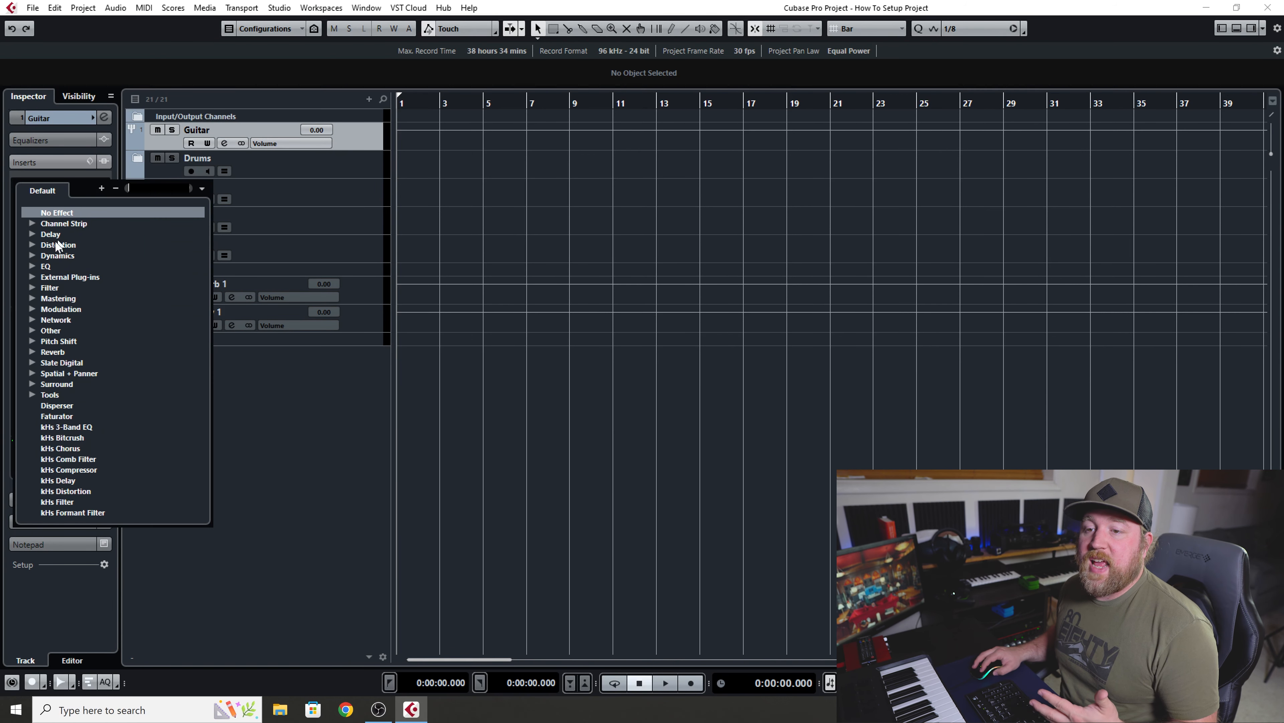
{"action": "left_click", "coordinate": [32, 255]}
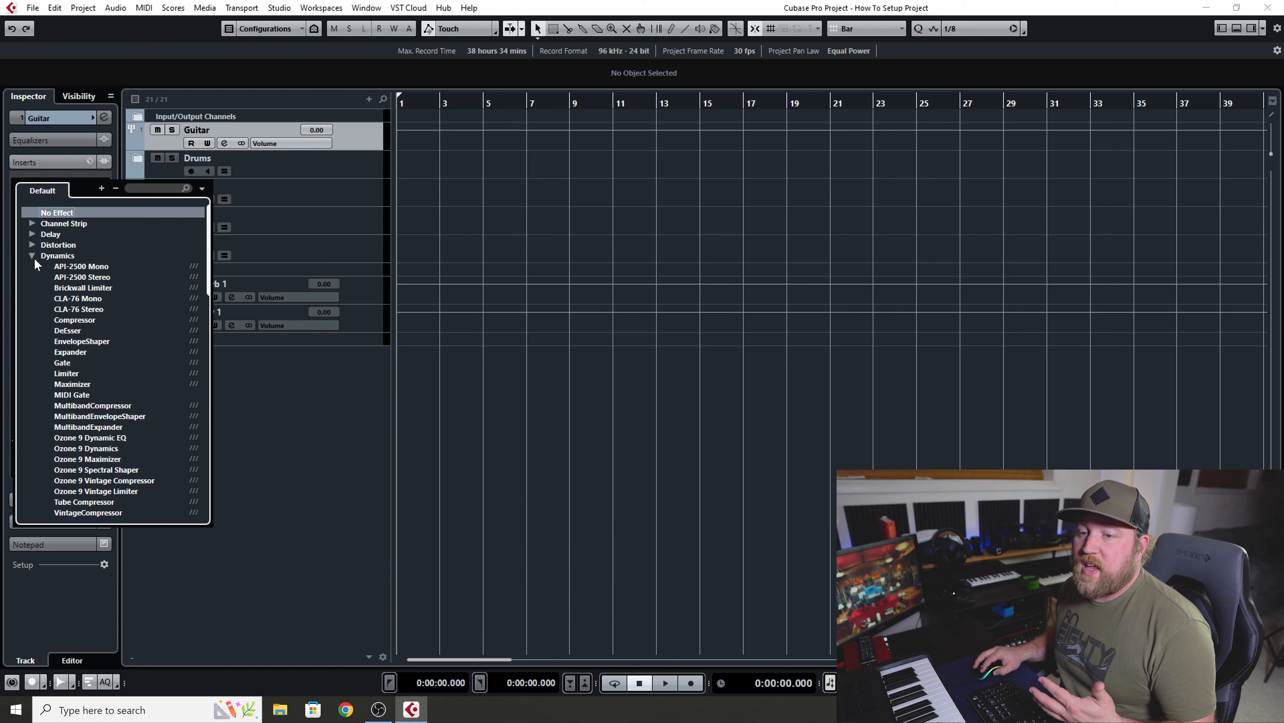
{"action": "left_click", "coordinate": [31, 255]}
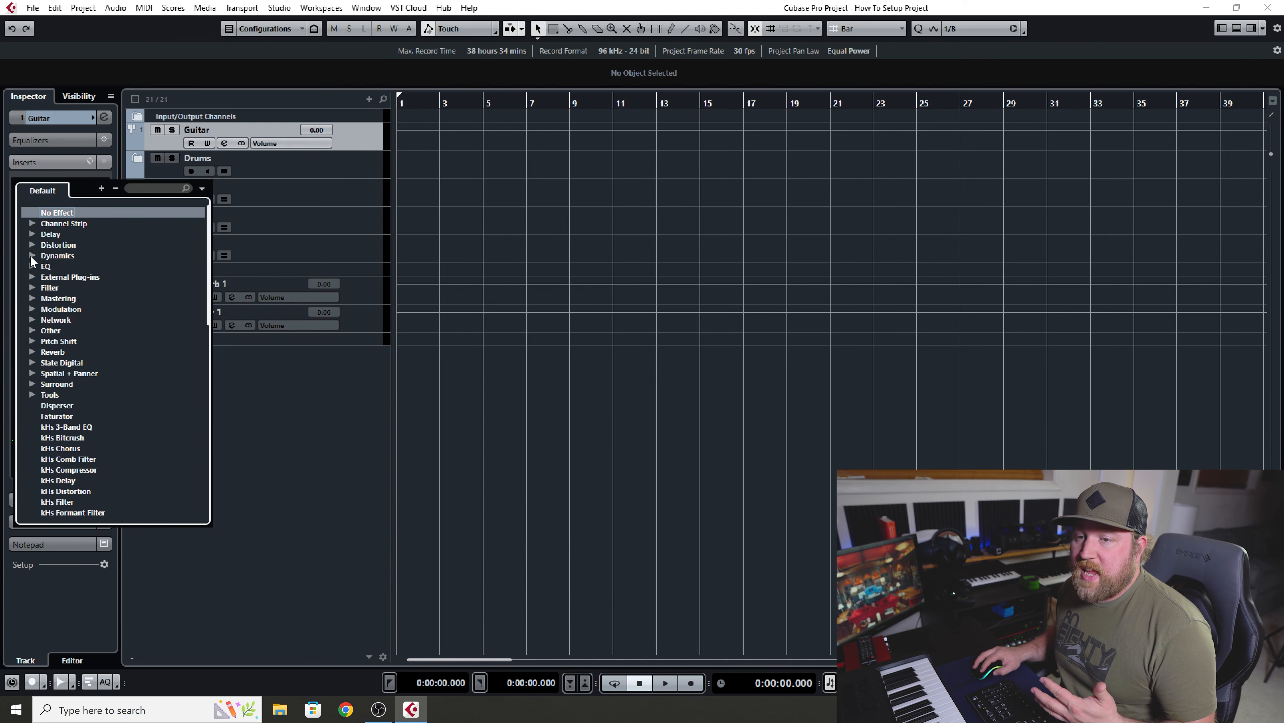
{"action": "left_click", "coordinate": [214, 361]}
{"action": "left_click", "coordinate": [142, 189]}
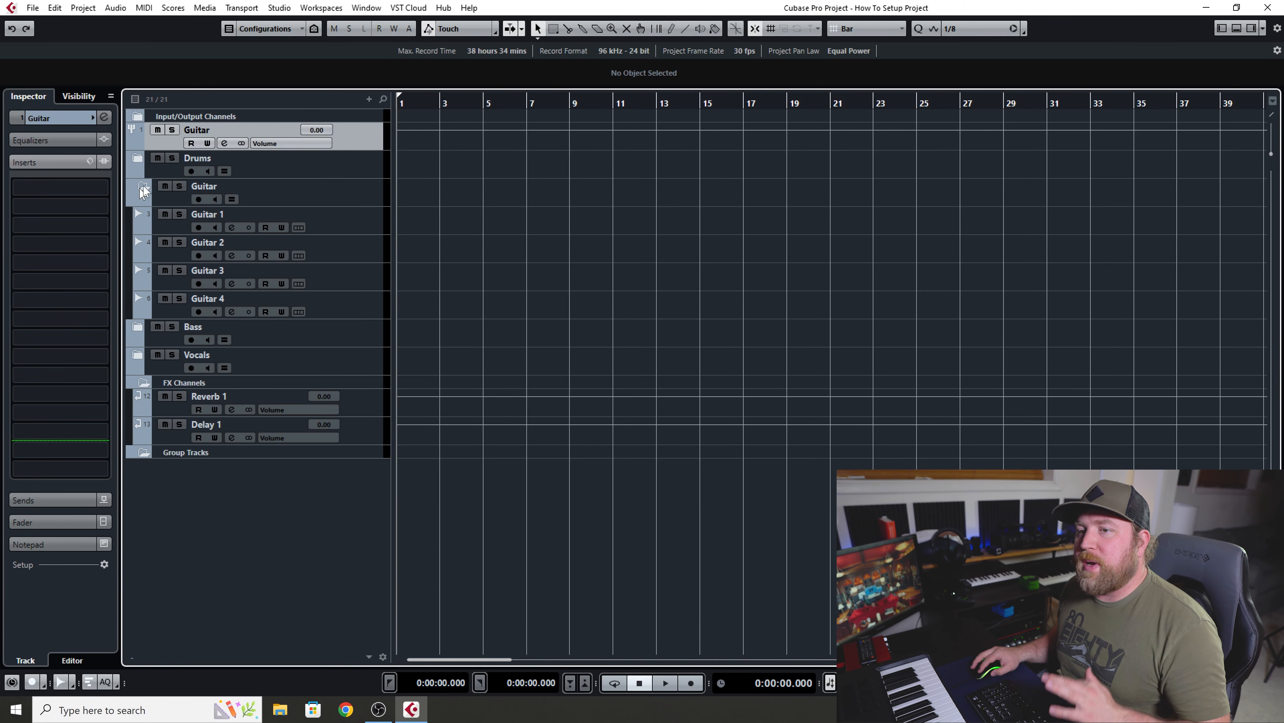
{"action": "left_click", "coordinate": [143, 187]}
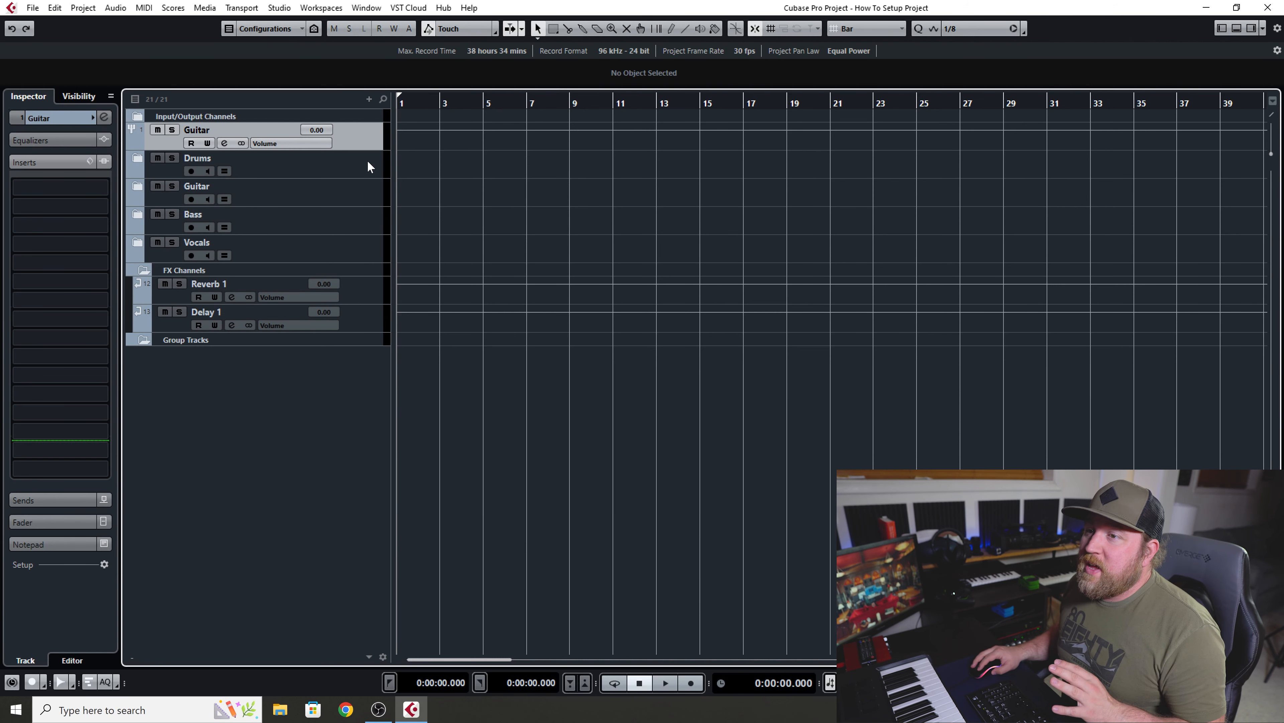
Add a stereo FX channel named Vocal Reverb with the ValhallaRoom_x64 effect, routed to Stereo Out, and close the plug-in window.
{"action": "right_click", "coordinate": [333, 417]}
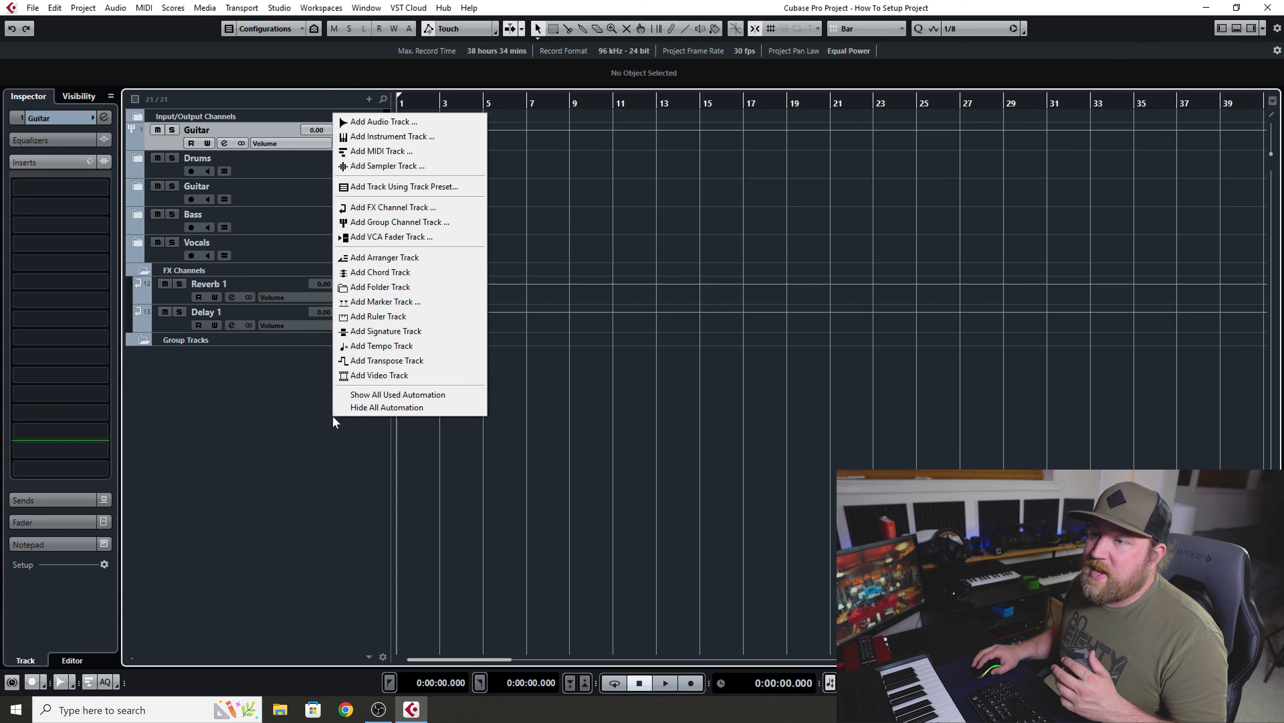
{"action": "left_click", "coordinate": [406, 207]}
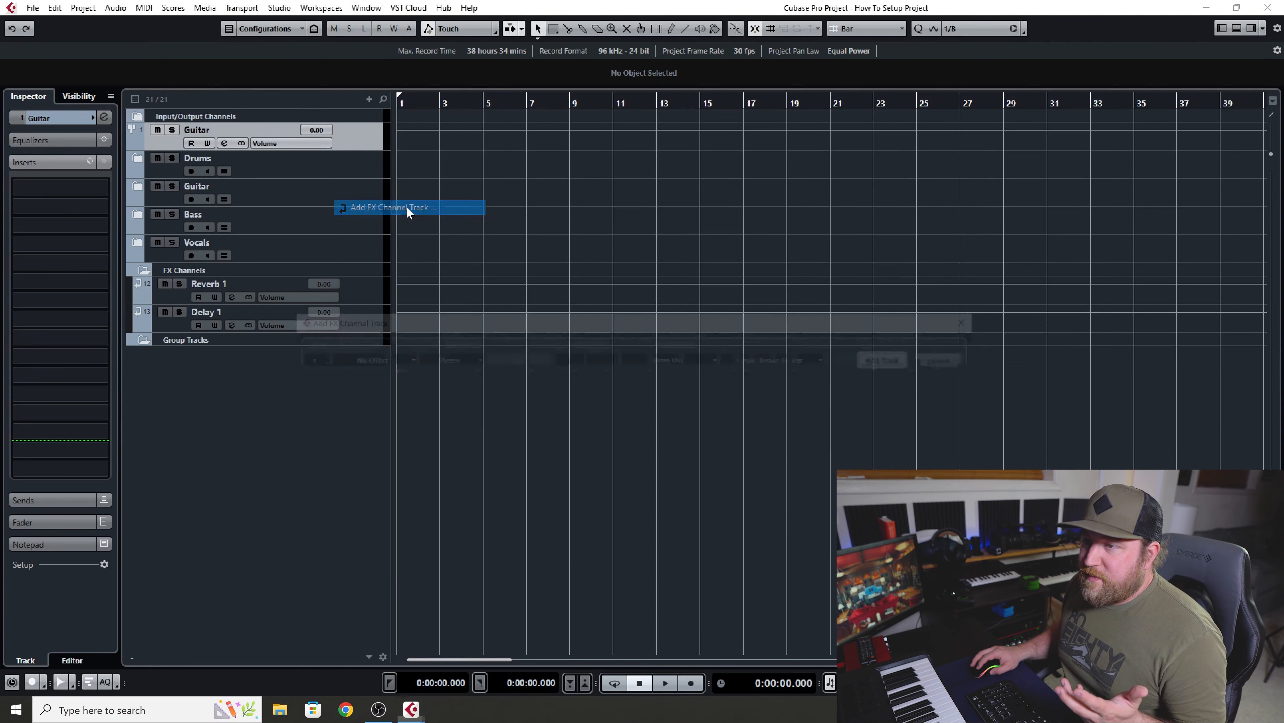
{"action": "type", "text": "Vocal"}
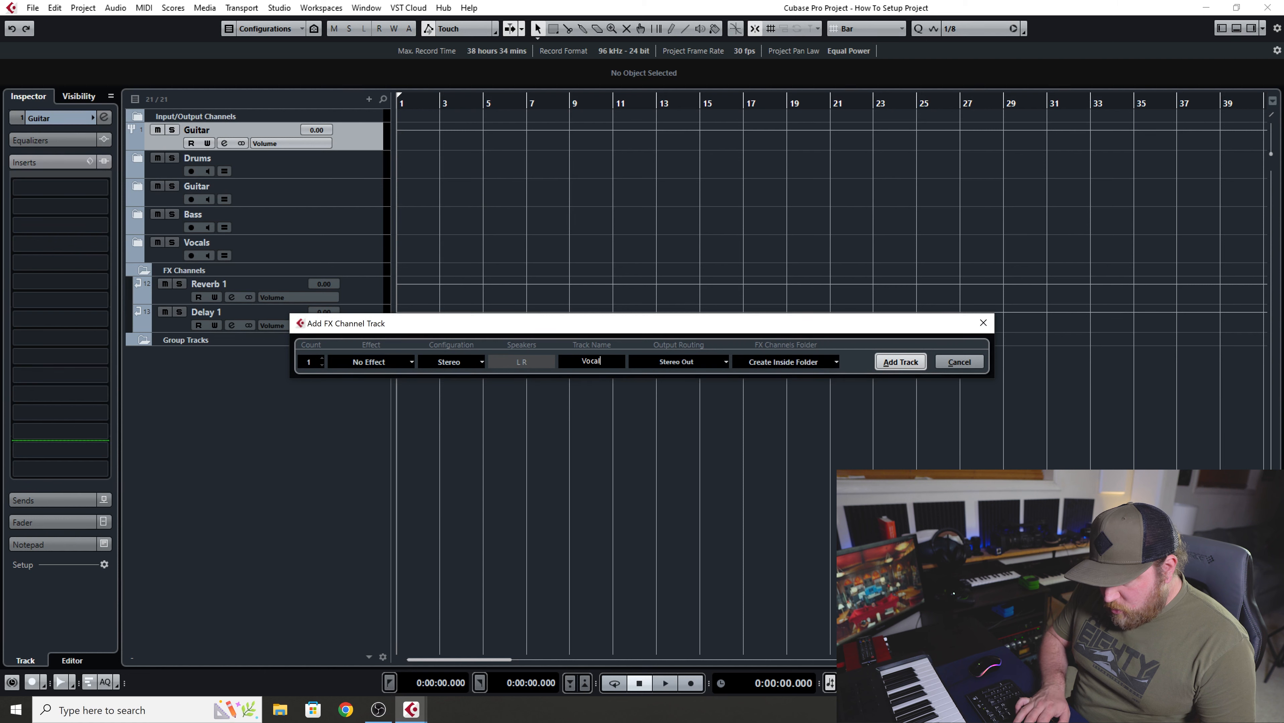
{"action": "type", "text": " Reverb"}
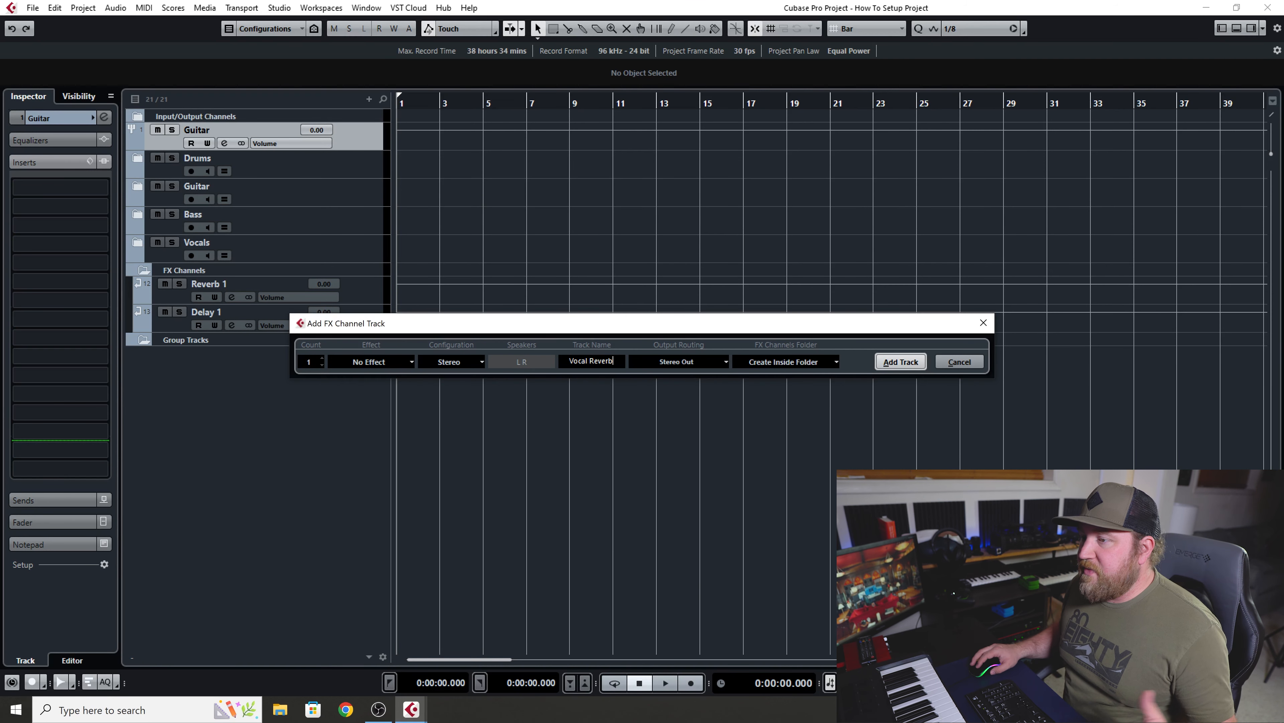
{"action": "left_click", "coordinate": [403, 367]}
{"action": "scroll", "coordinate": [377, 510], "scroll_direction": "down", "scroll_amount": 5}
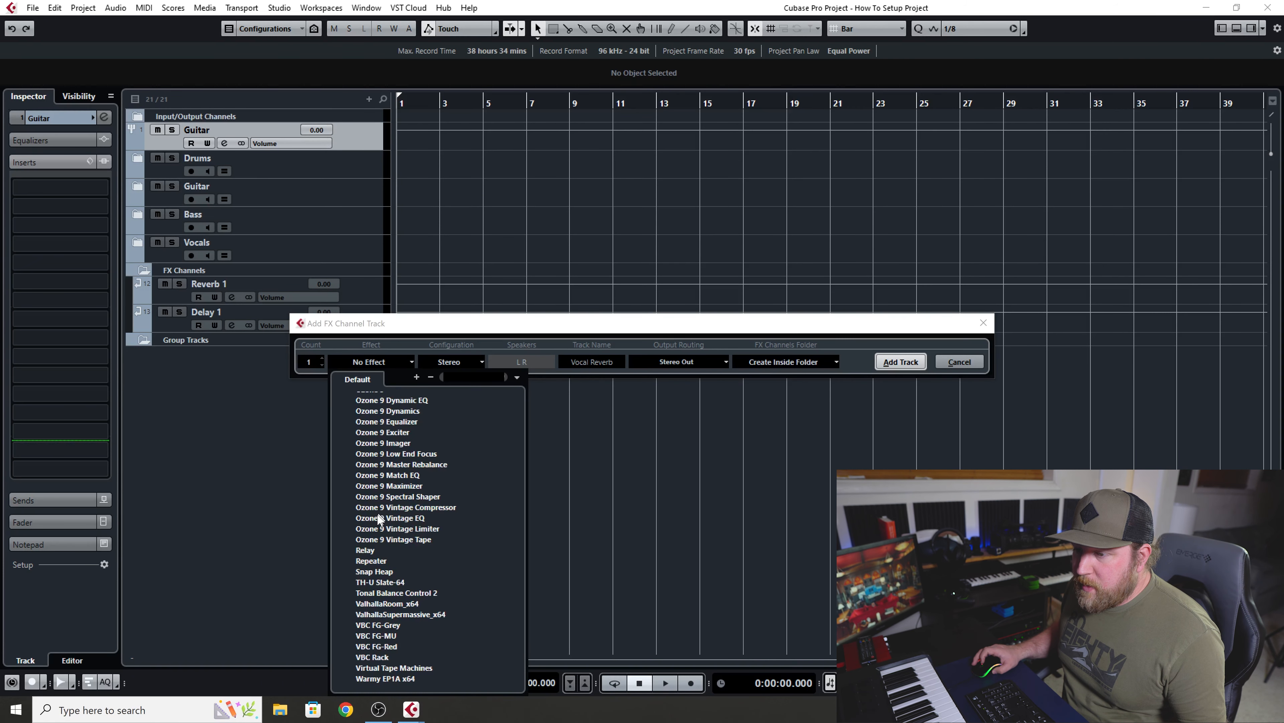
{"action": "left_click", "coordinate": [388, 604]}
{"action": "left_click", "coordinate": [900, 362]}
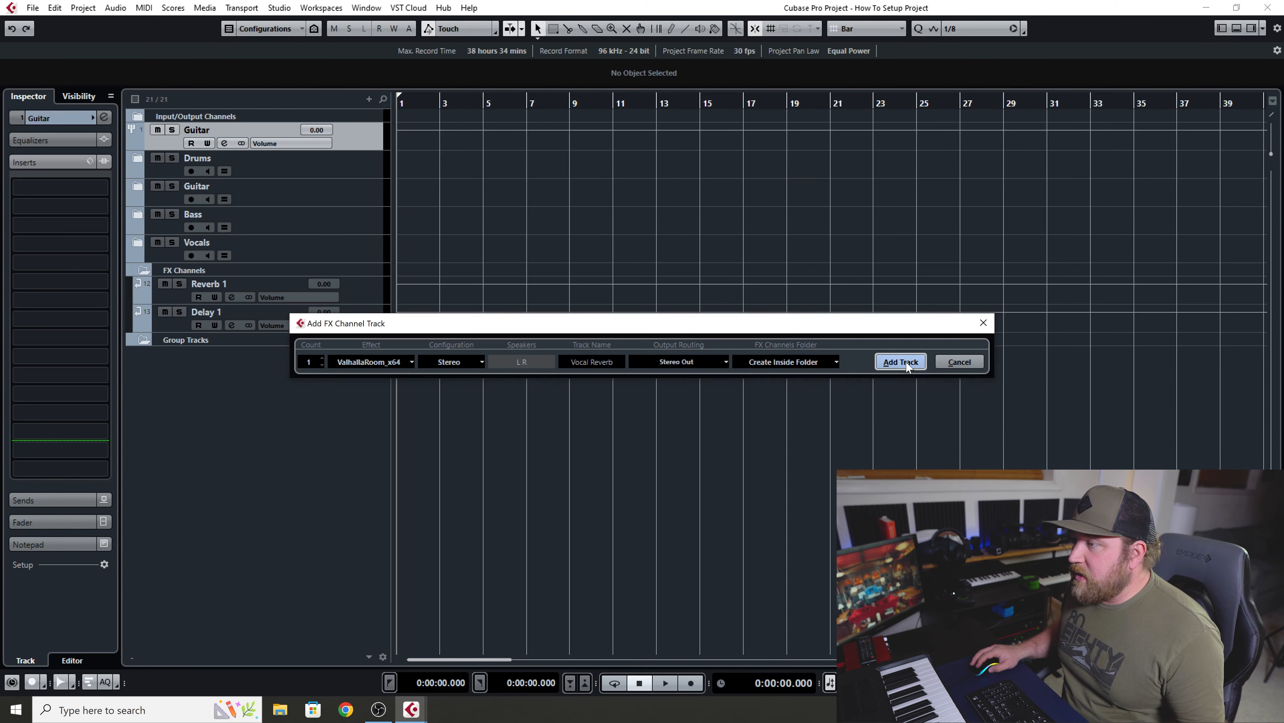
{"action": "left_click", "coordinate": [1077, 156]}
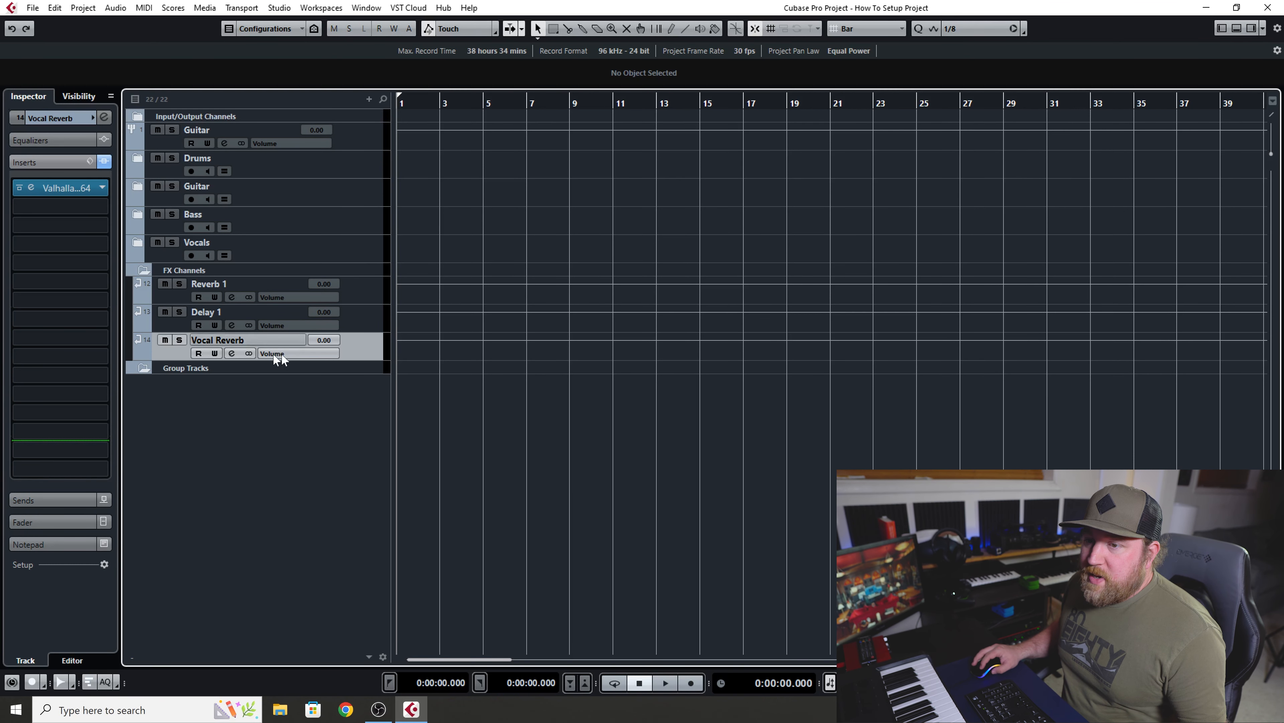
Expand the Vocals folder, then add and activate a send from Vocals 1 to the Vocal Reverb channel.
{"action": "left_click", "coordinate": [137, 243]}
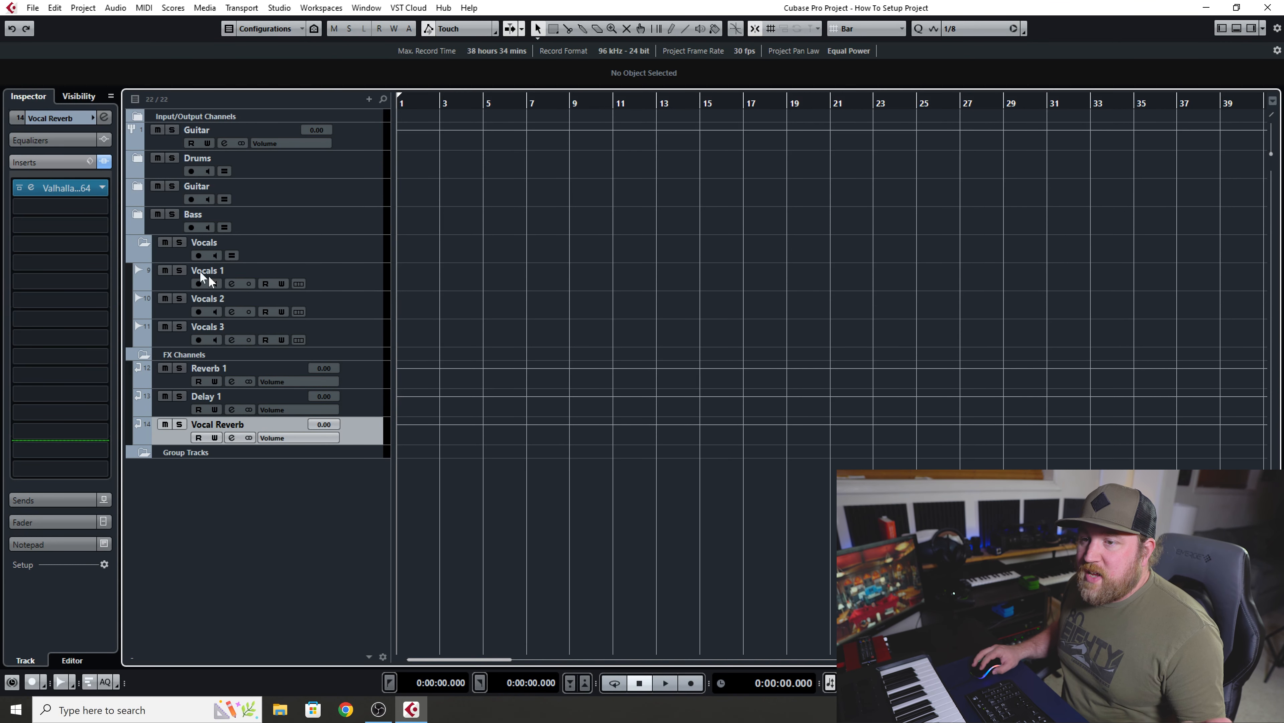
{"action": "left_click", "coordinate": [333, 277]}
{"action": "left_click", "coordinate": [55, 364]}
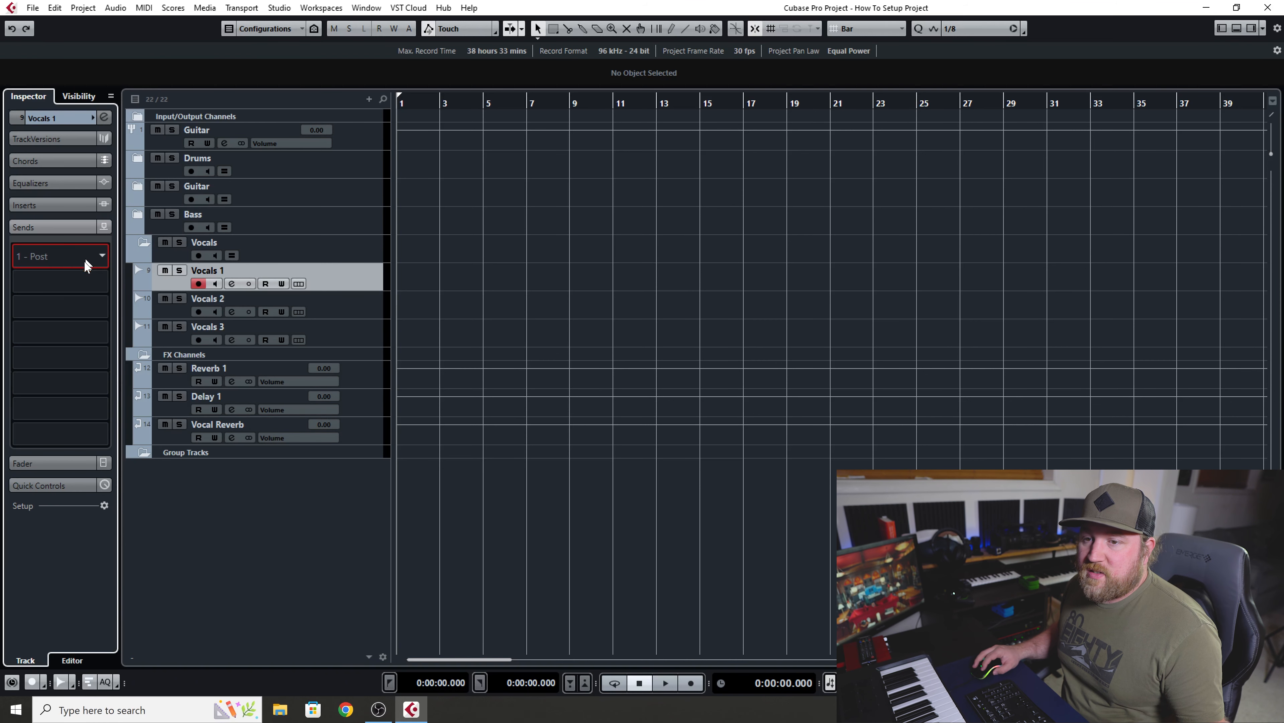
{"action": "left_click", "coordinate": [86, 264]}
{"action": "left_click", "coordinate": [55, 328]}
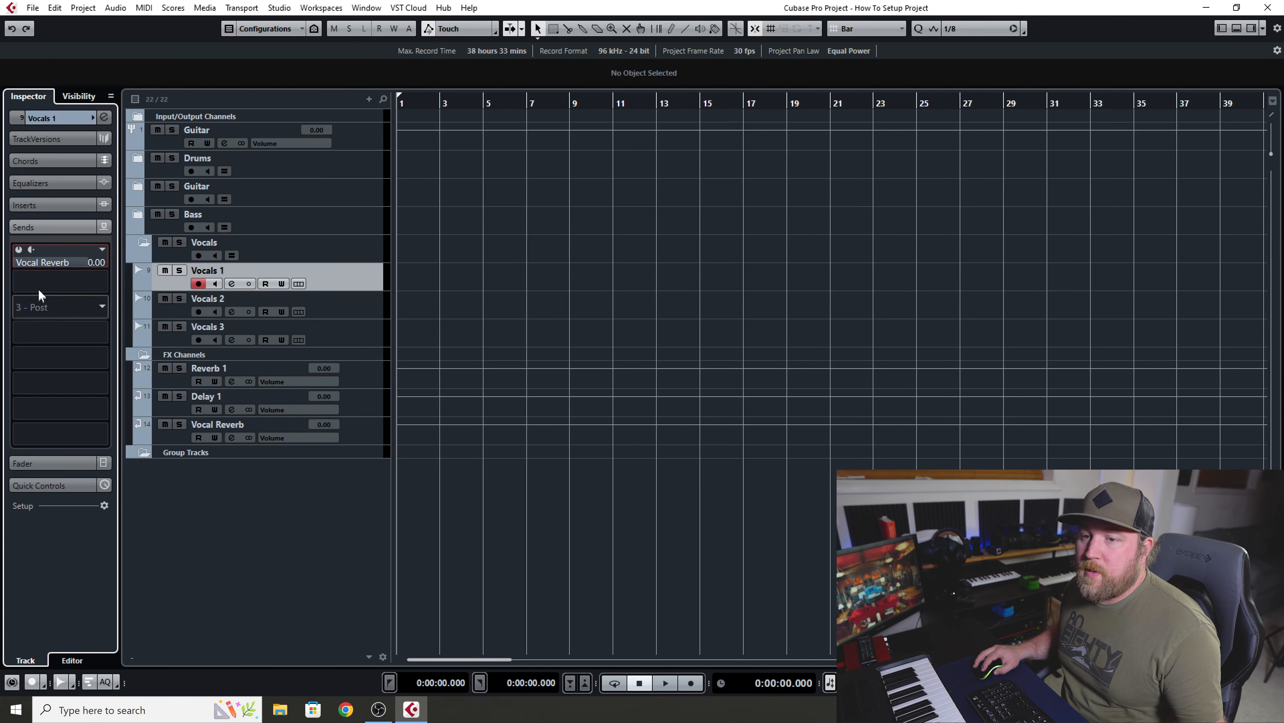
{"action": "left_click", "coordinate": [19, 249]}
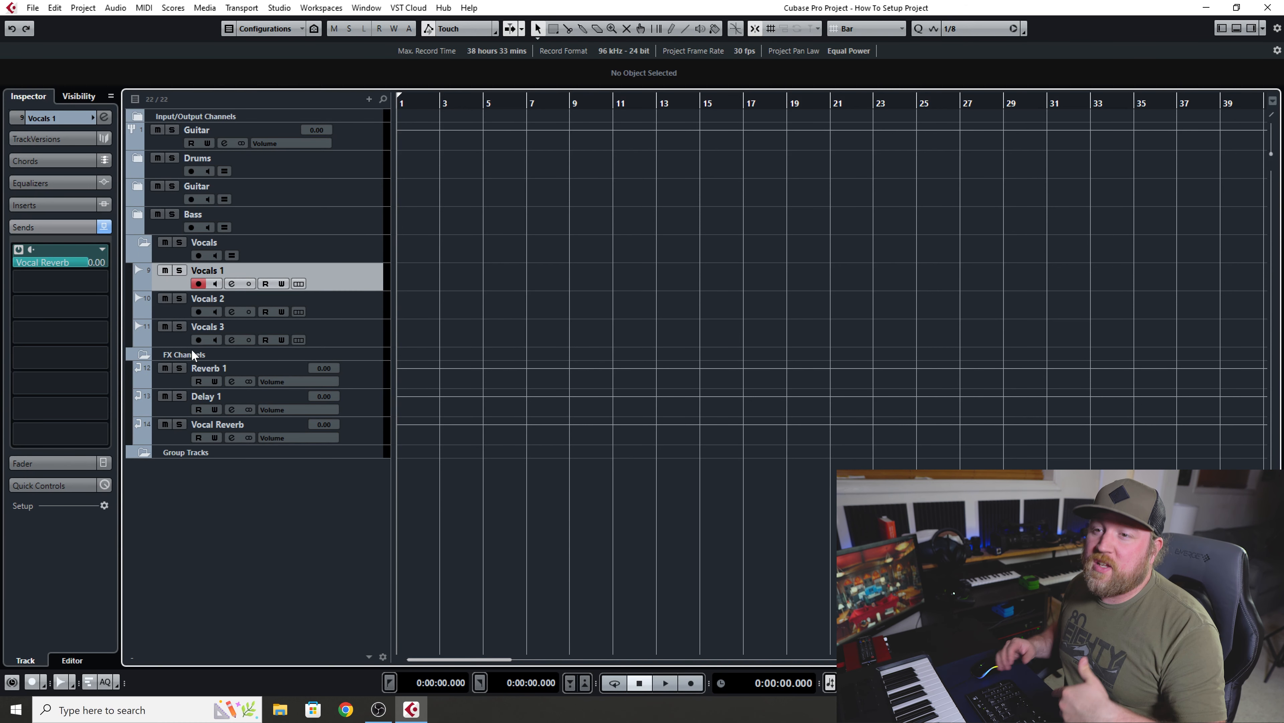
{"action": "left_click", "coordinate": [357, 143]}
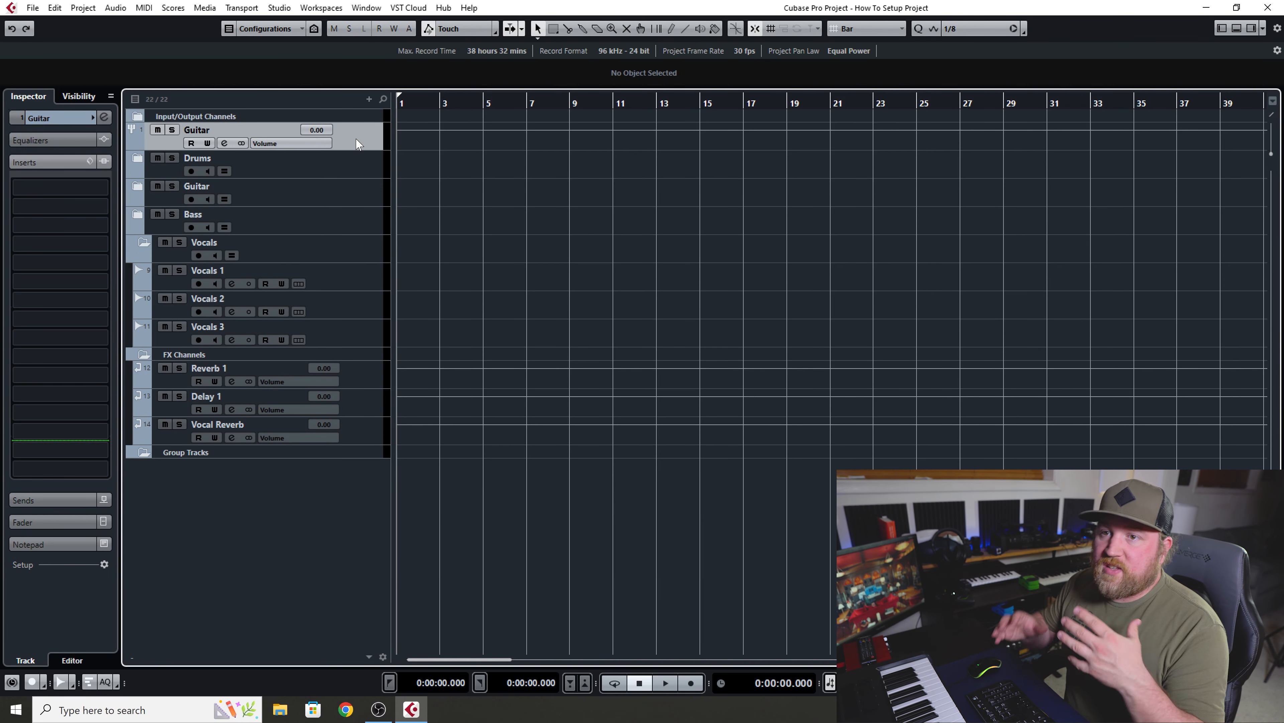